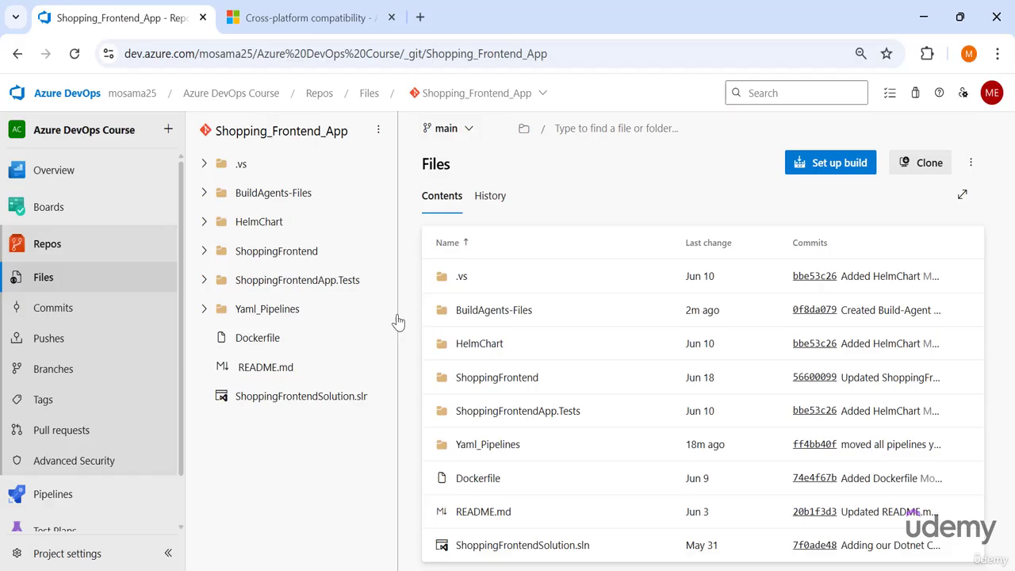
# - Open the security permissions that apply to all repositories in the Azure DevOps Course project
pyautogui.click(473, 96)
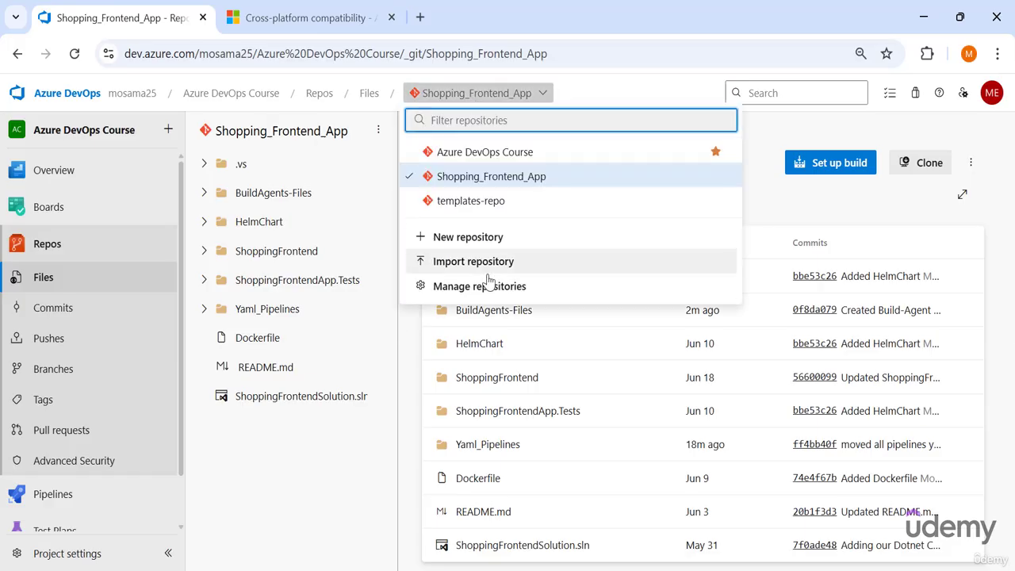
pyautogui.click(473, 288)
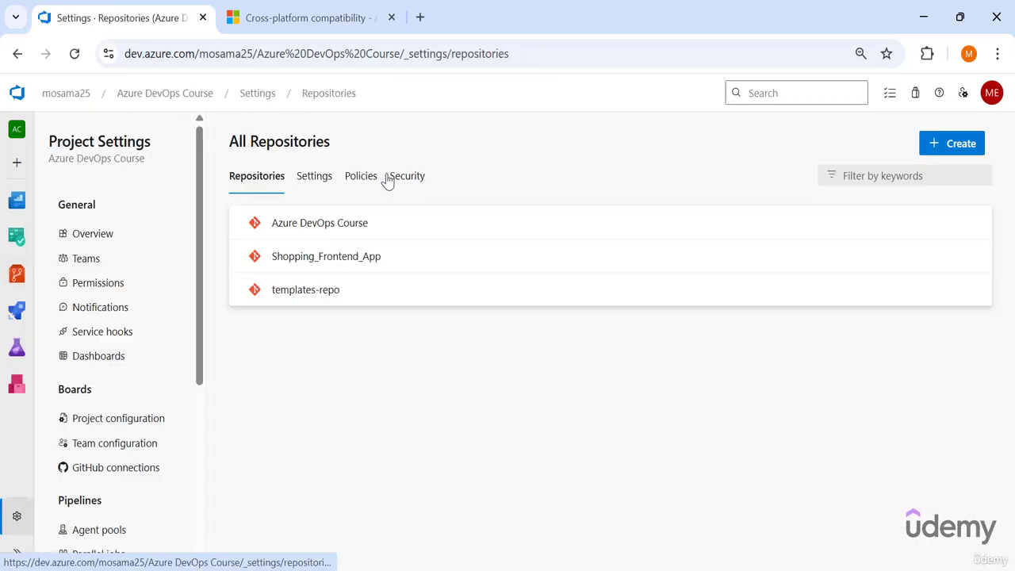
pyautogui.click(396, 181)
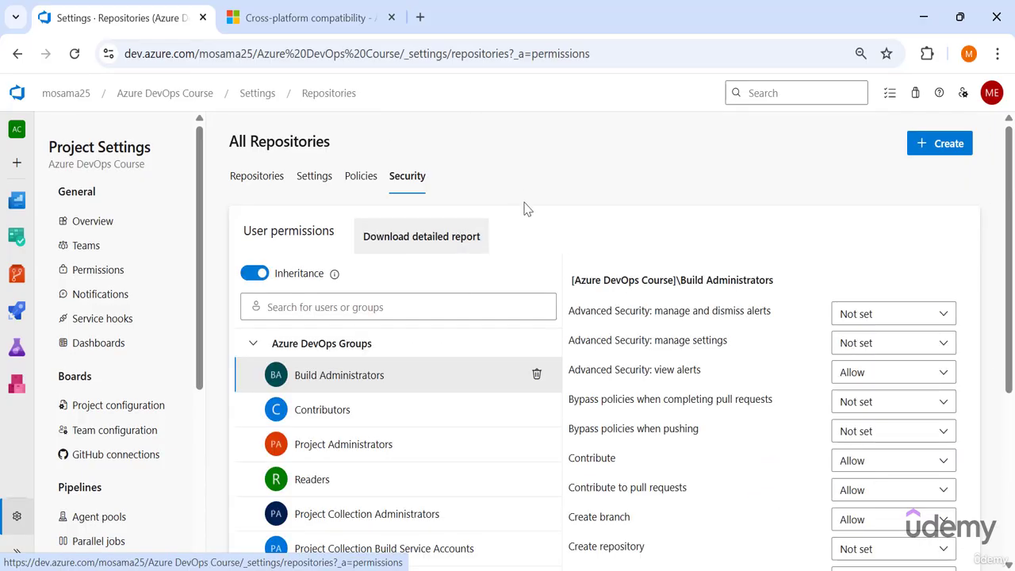
# - View the security permissions of the Shopping_Frontend_App repository, and return to the permissions for all repositories
pyautogui.click(273, 183)
pyautogui.click(351, 261)
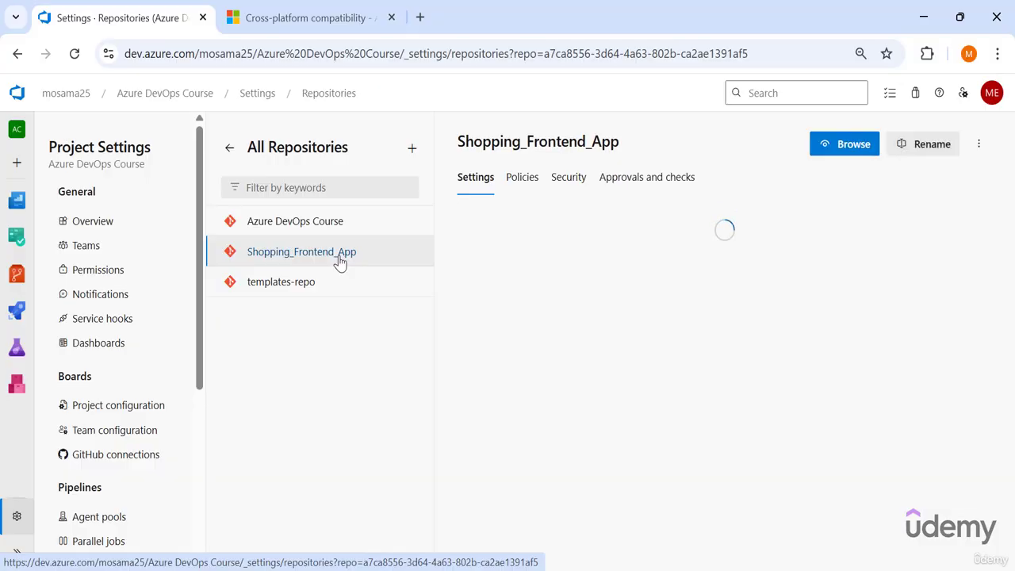
pyautogui.click(571, 182)
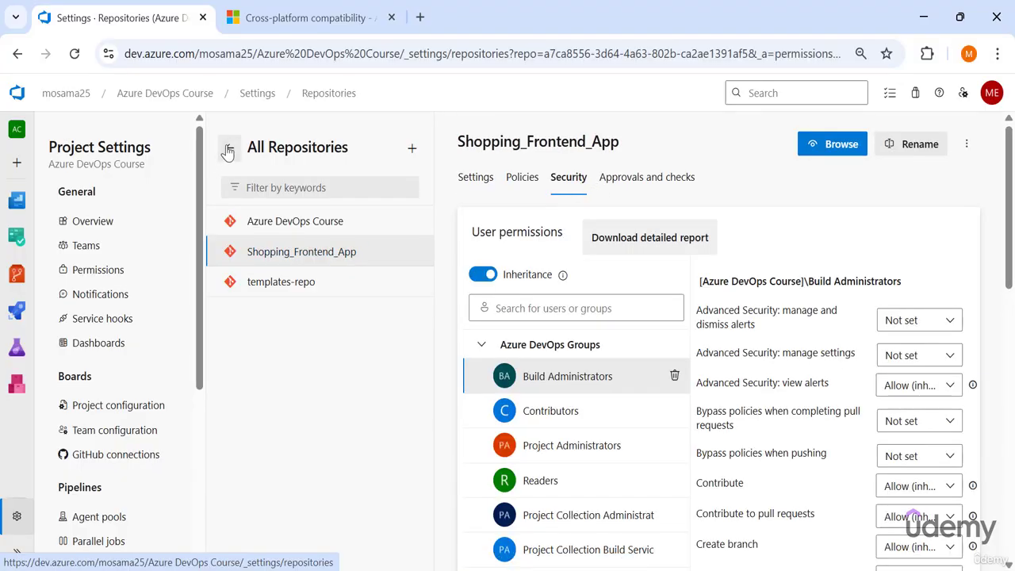
pyautogui.click(229, 149)
pyautogui.click(399, 190)
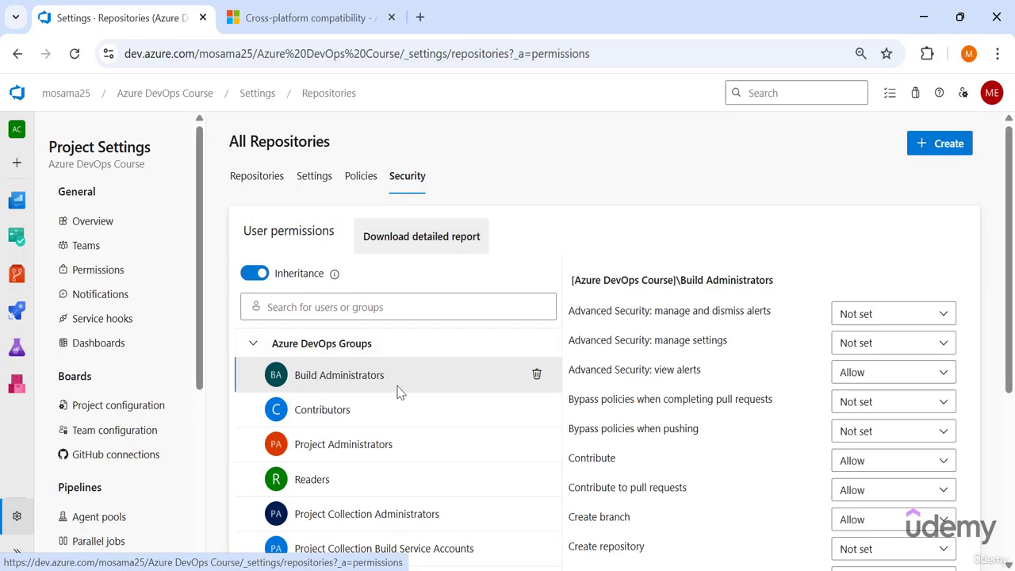
# - Select the AzDevOpsCourse group and set its Contribute and Contribute to pull requests permissions to Allow
pyautogui.click(499, 312)
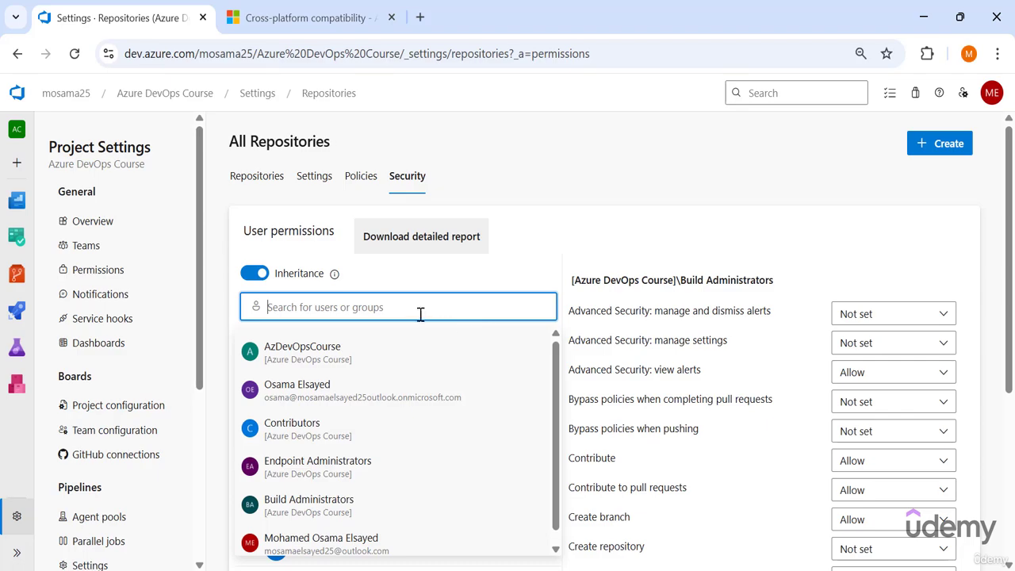
pyautogui.click(336, 353)
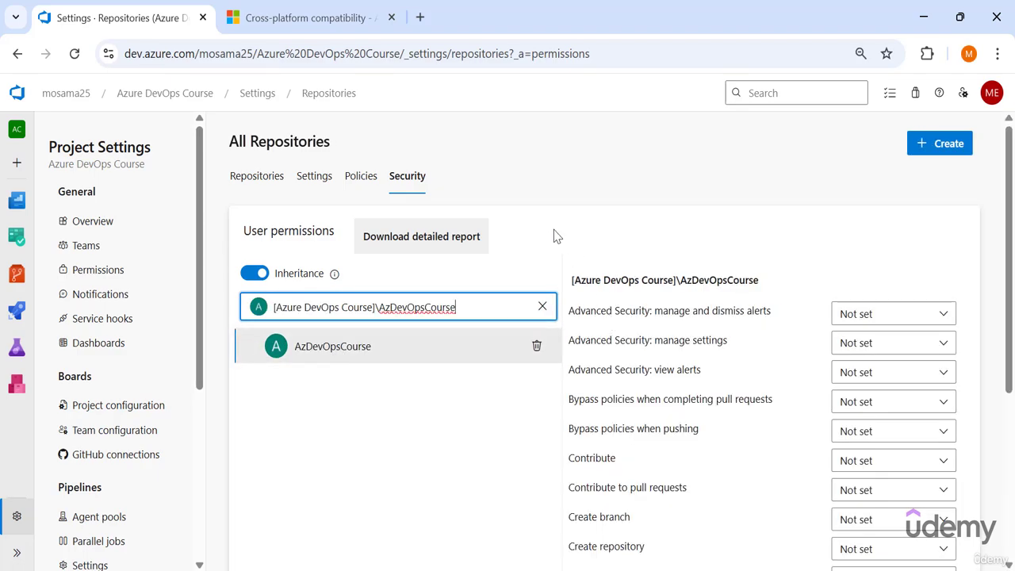
pyautogui.scroll(-1, 605, 261)
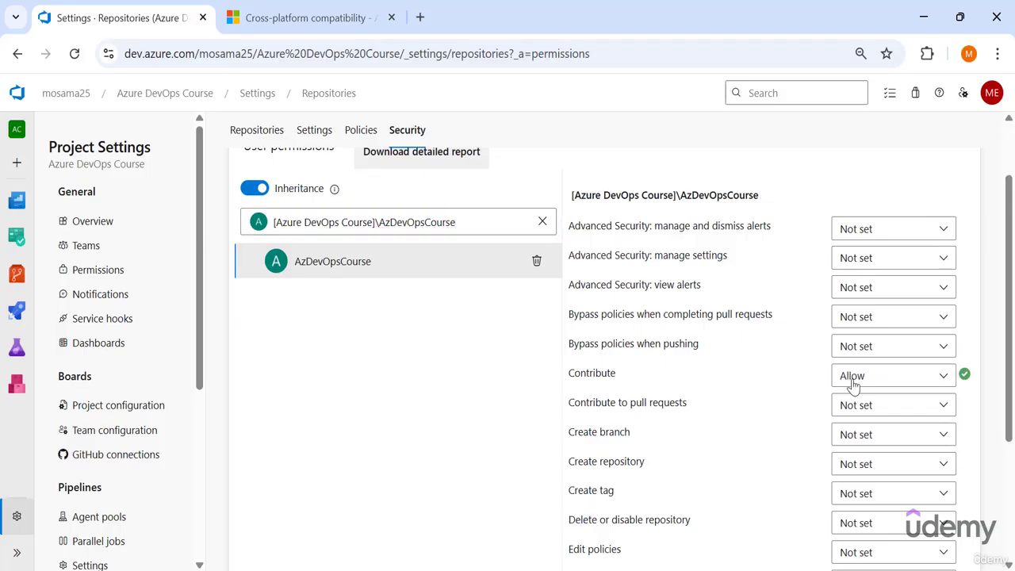
pyautogui.doubleClick(576, 379)
pyautogui.click(629, 389)
pyautogui.click(856, 408)
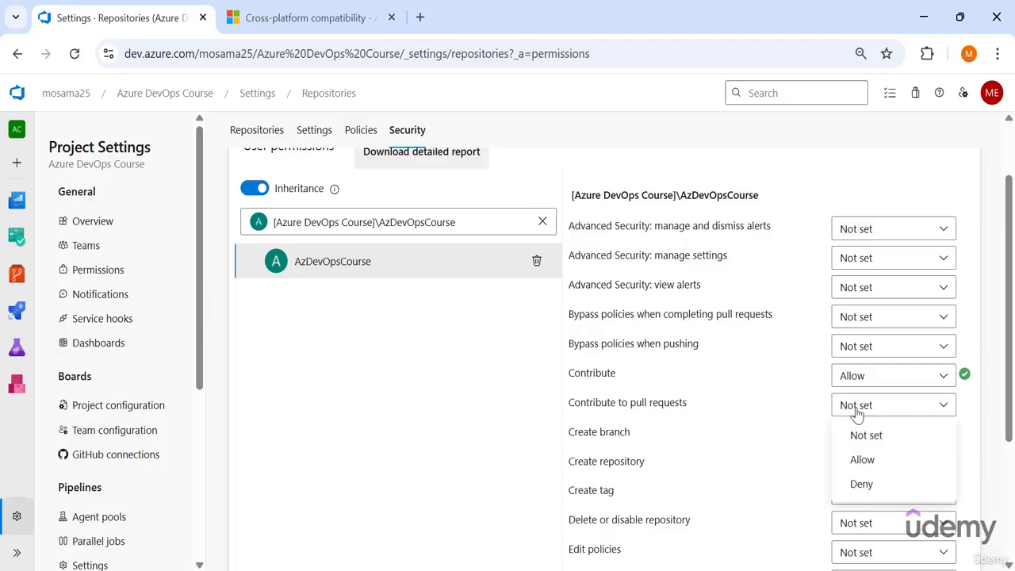
pyautogui.click(866, 467)
# - Set the AzDevOpsCourse group's Create repository and Delete or disable repository permissions to Deny
pyautogui.scroll(-1, 852, 389)
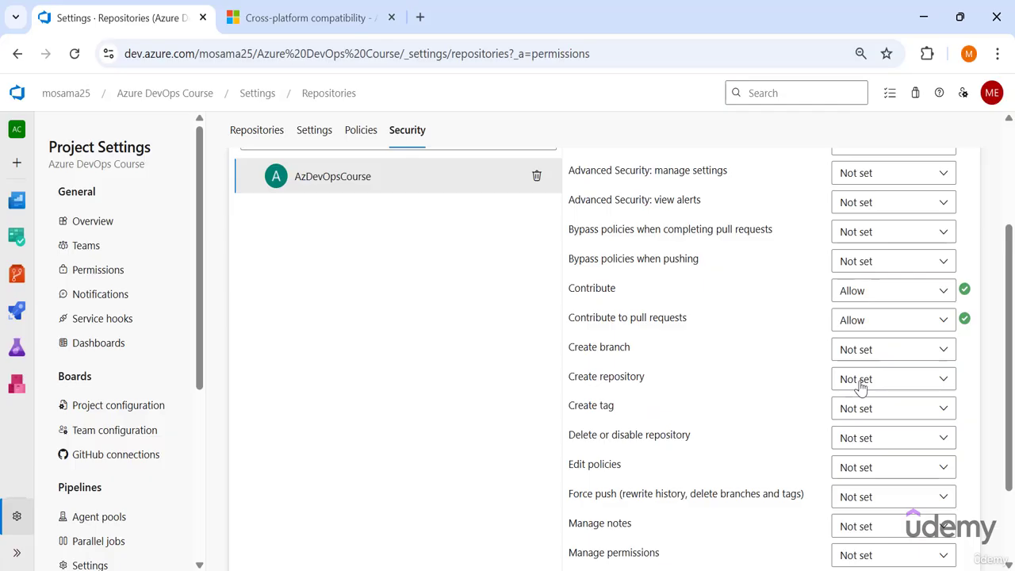
pyautogui.click(860, 388)
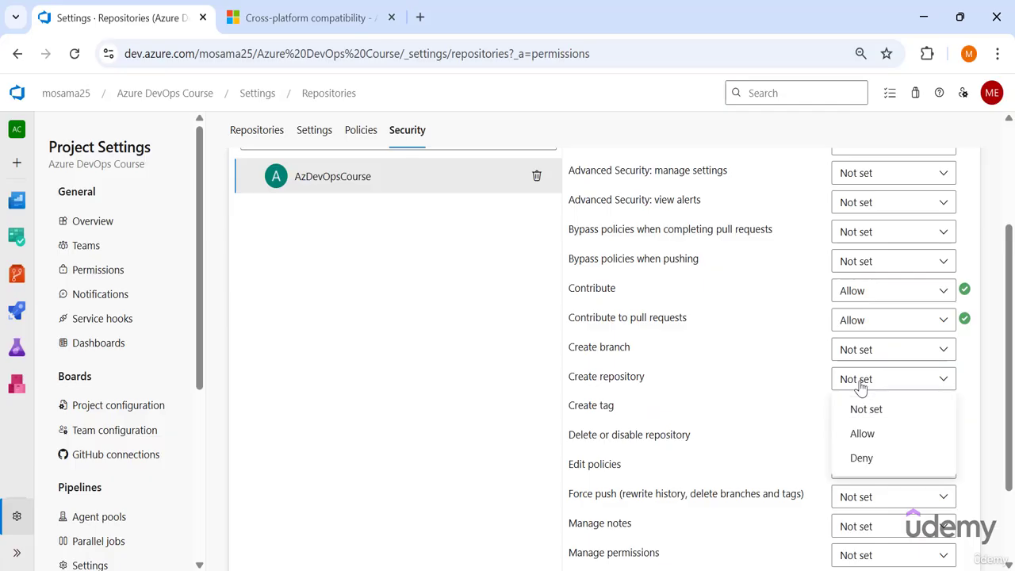
pyautogui.click(861, 458)
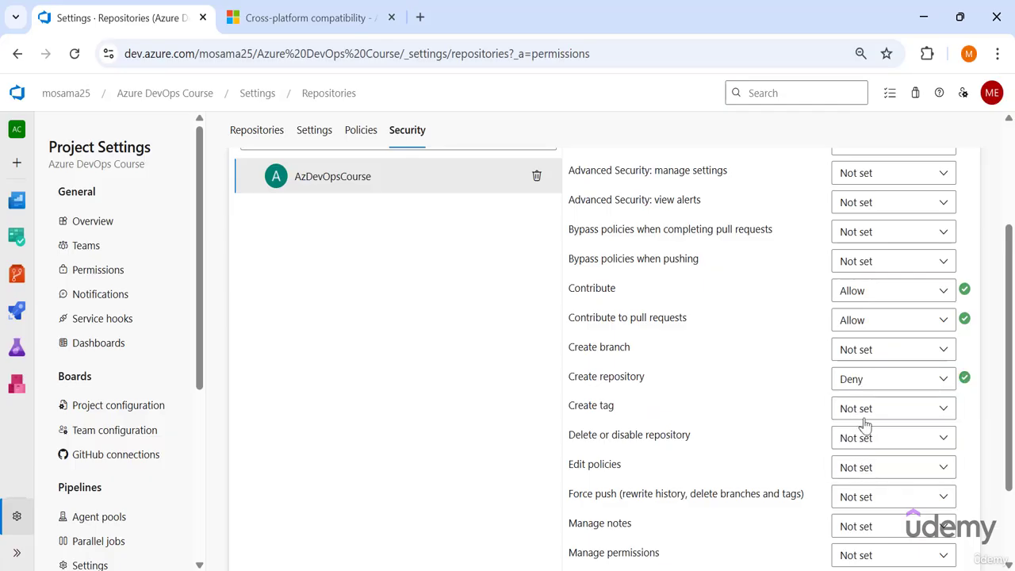
pyautogui.scroll(-2, 863, 428)
pyautogui.click(858, 354)
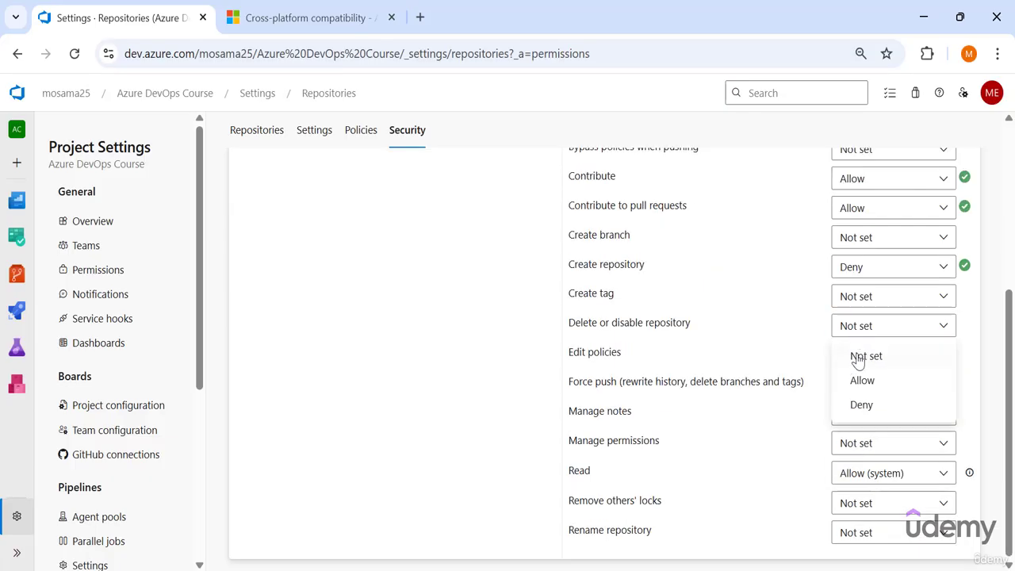
pyautogui.click(861, 405)
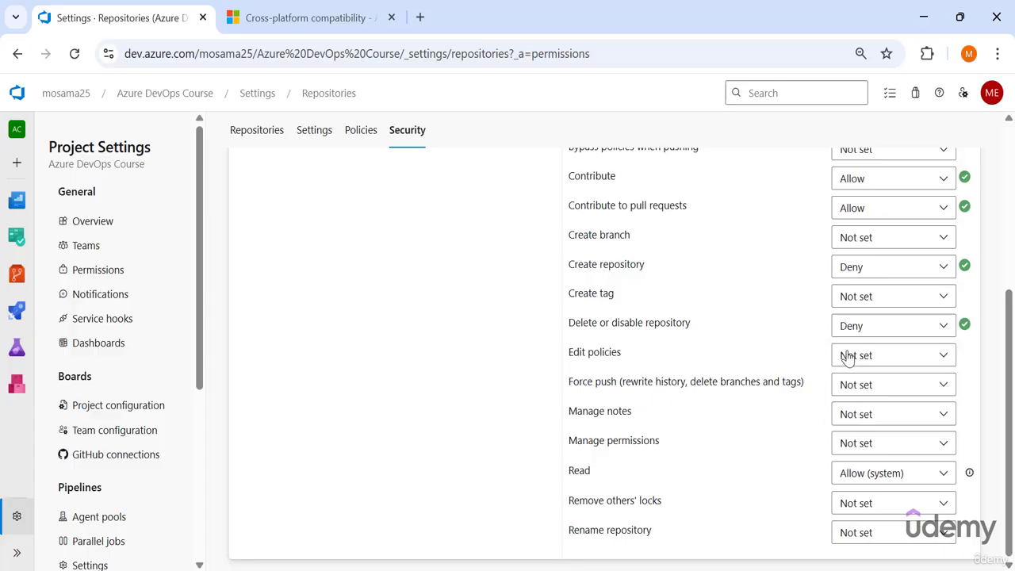
# - Set the group's Edit policies and Force push permissions to Deny, and change its Rename repository permission
pyautogui.scroll(2, 731, 348)
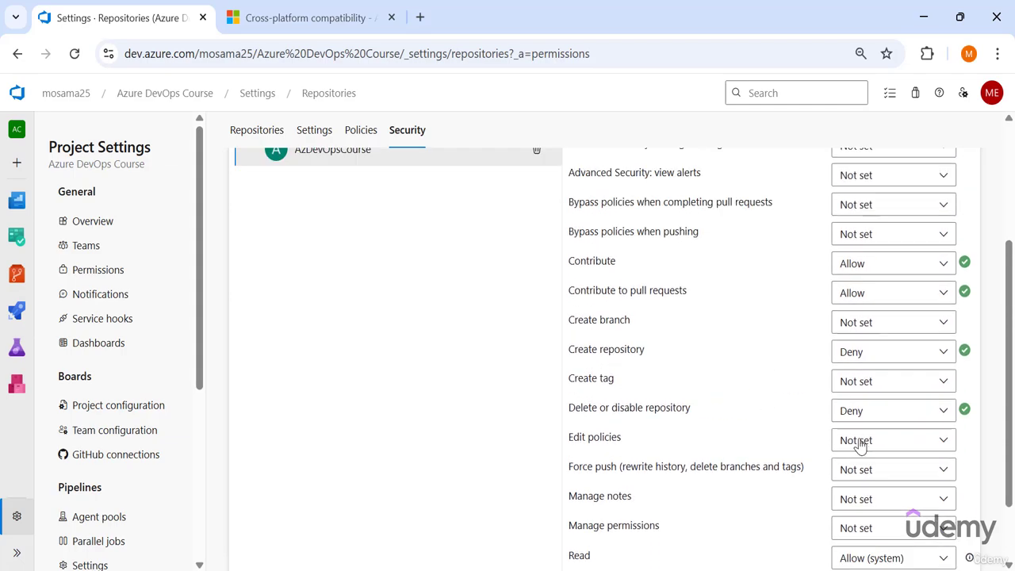
pyautogui.click(861, 446)
pyautogui.click(872, 521)
pyautogui.click(845, 469)
pyautogui.click(861, 547)
pyautogui.scroll(-2, 850, 543)
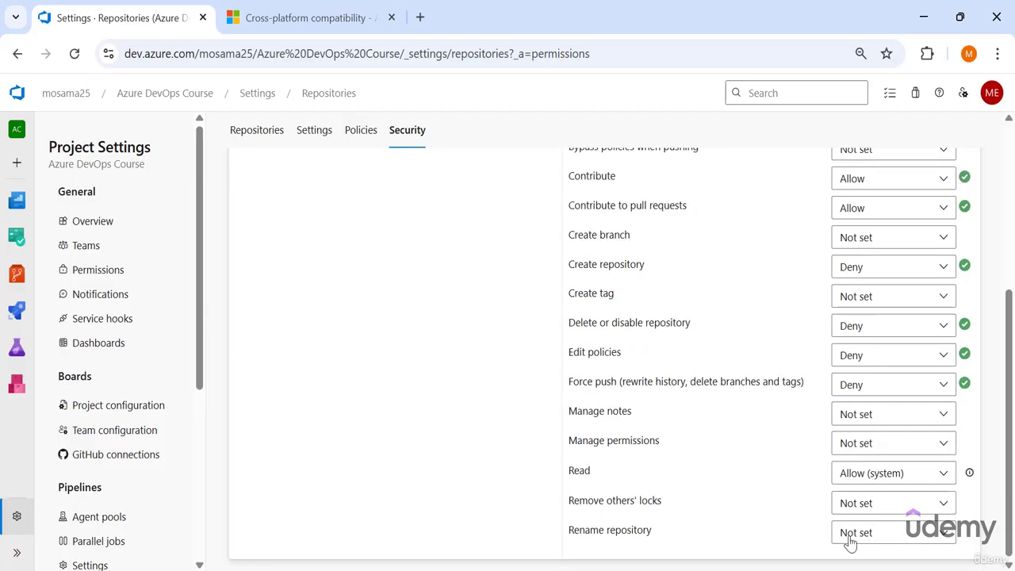
pyautogui.click(859, 546)
pyautogui.click(857, 507)
# - Review the group's Contribute and Contribute to pull requests permissions, and set Create branch to Deny
pyautogui.scroll(4, 790, 314)
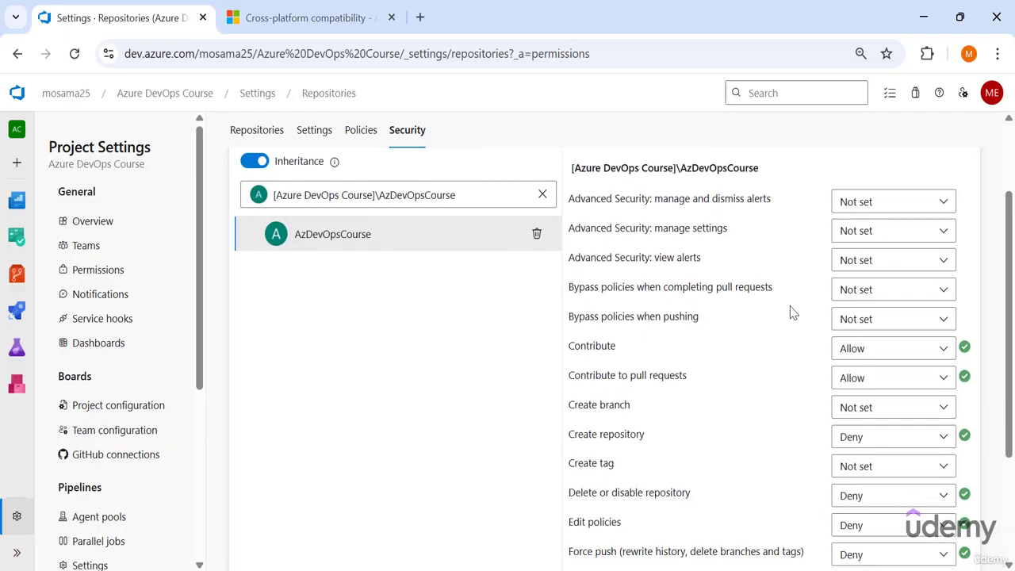
pyautogui.doubleClick(611, 346)
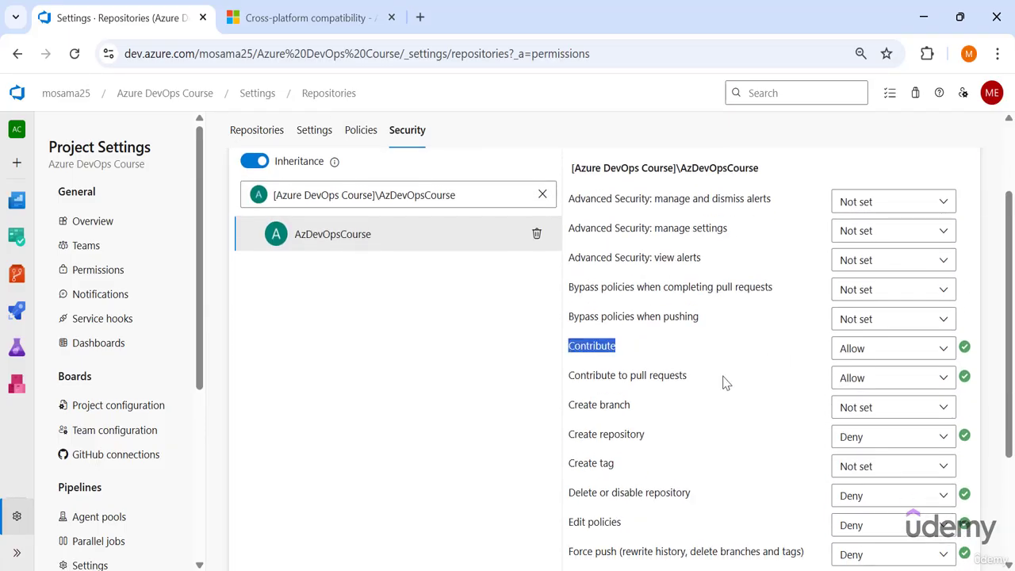
pyautogui.moveTo(690, 378); pyautogui.dragTo(566, 381)
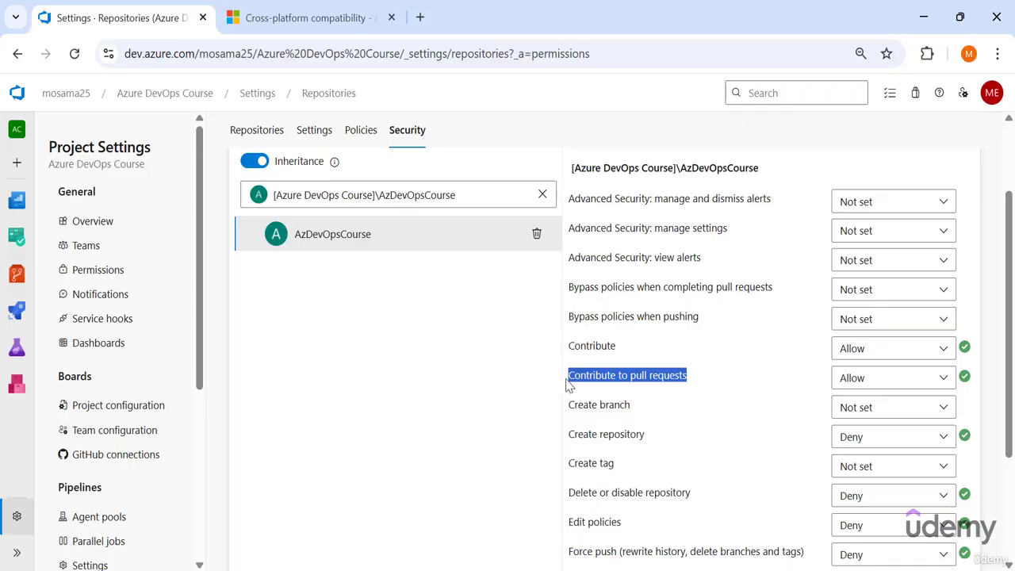
pyautogui.click(849, 414)
pyautogui.click(868, 498)
pyautogui.scroll(3, 680, 401)
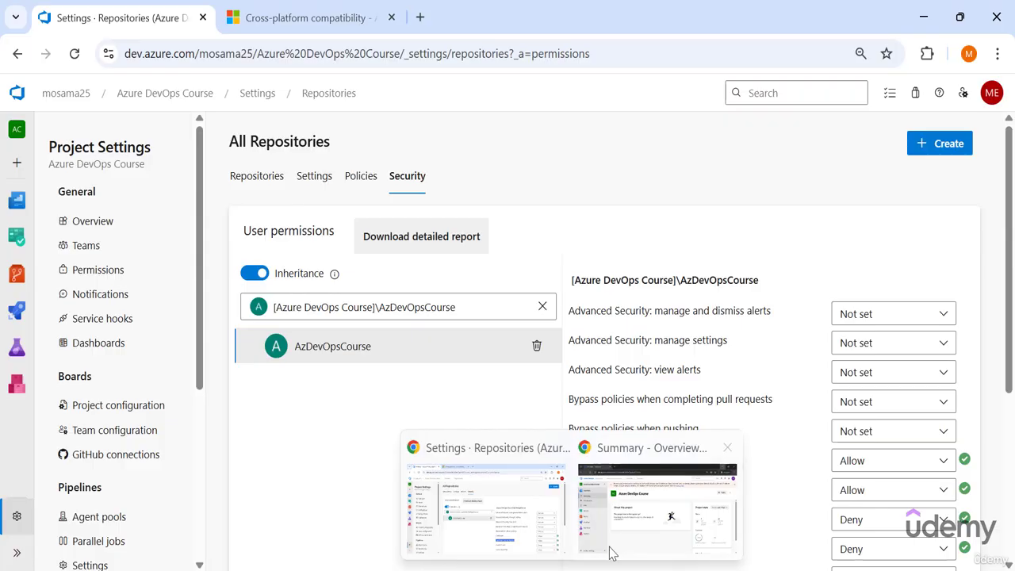
# - Switch to the incognito browser window and try to create a branch named stg based on main in Shopping_Frontend_App
pyautogui.click(607, 551)
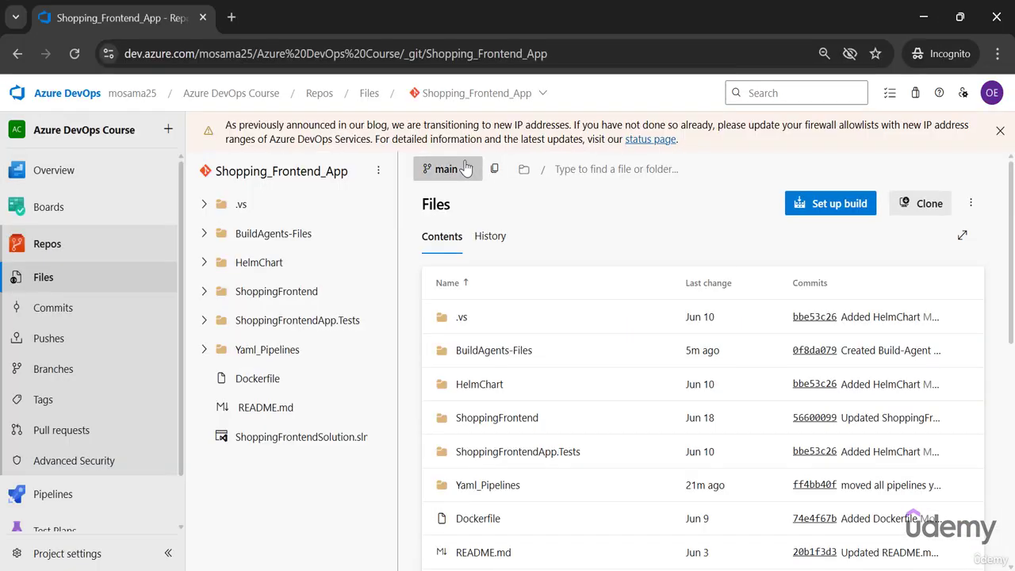
pyautogui.click(441, 169)
pyautogui.click(481, 344)
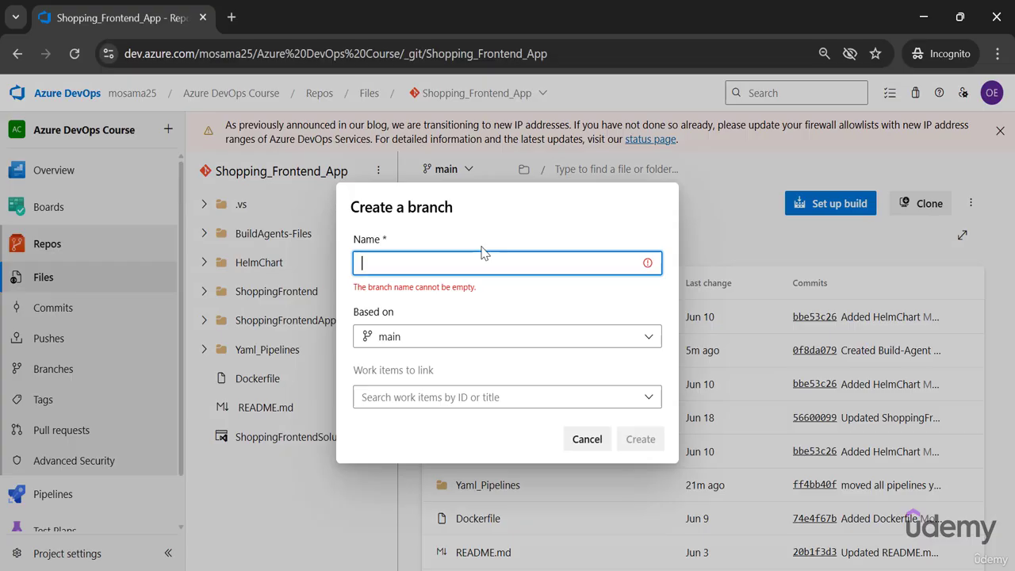
pyautogui.write('stg')
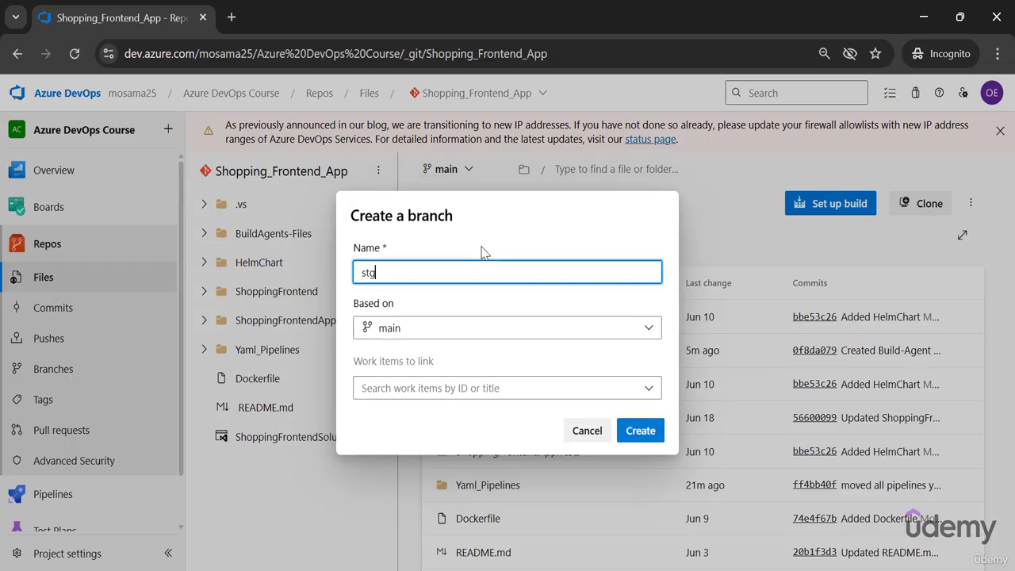
pyautogui.click(643, 432)
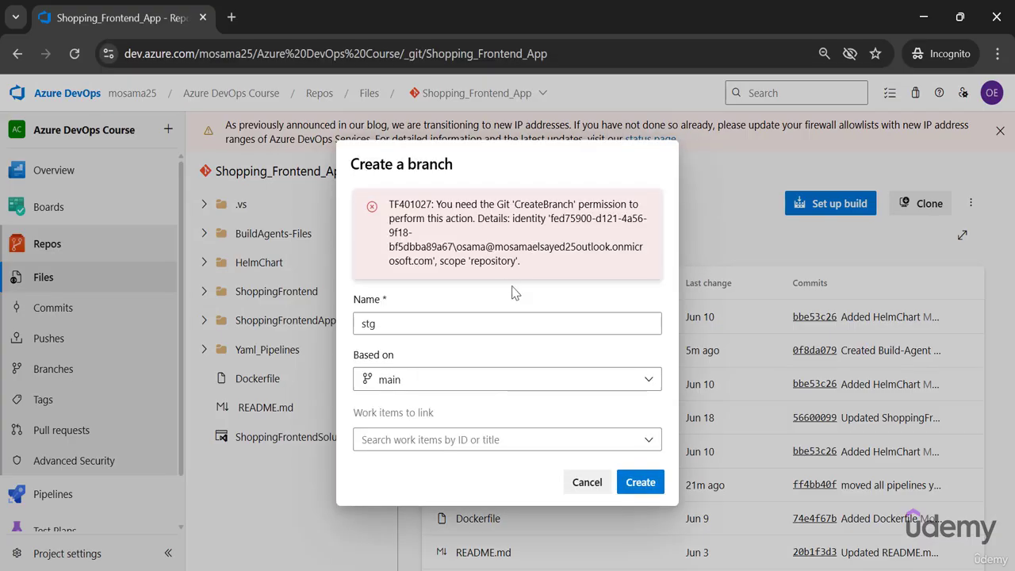
# - Examine the message in the branch creation dialog, and cancel creating the branch
pyautogui.moveTo(388, 205); pyautogui.dragTo(536, 270)
pyautogui.click(537, 274)
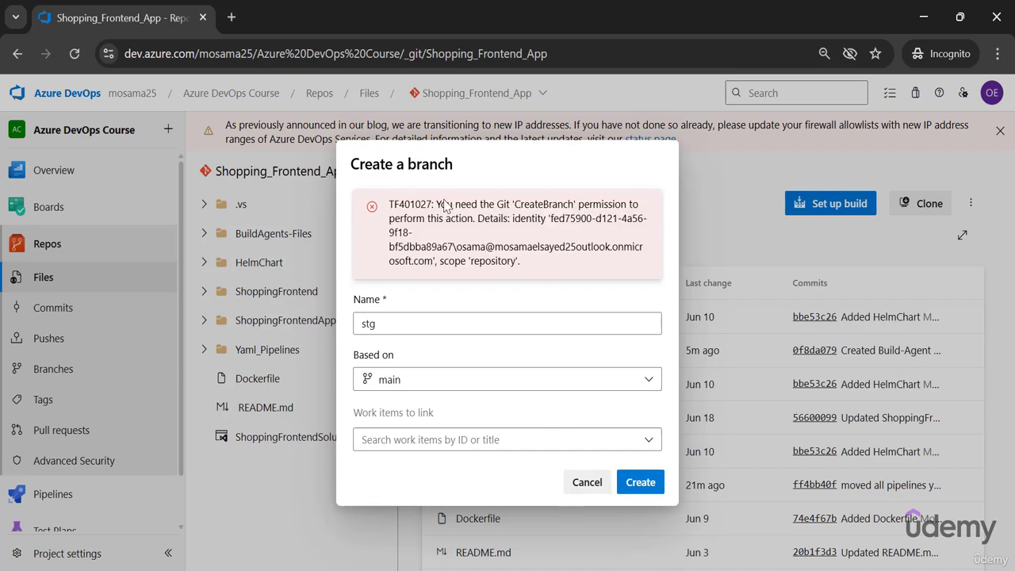
pyautogui.moveTo(389, 203); pyautogui.dragTo(561, 466)
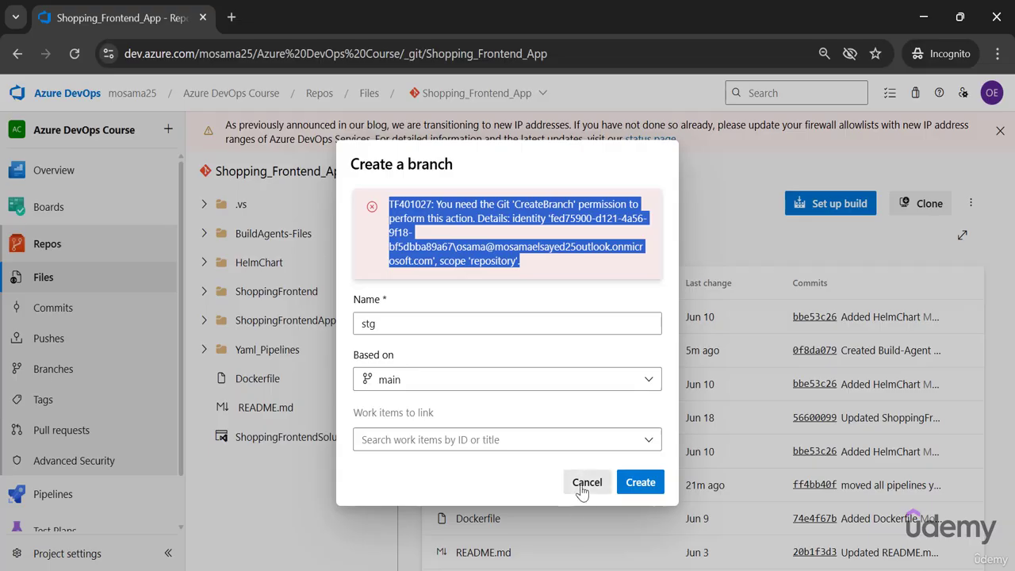
pyautogui.click(587, 483)
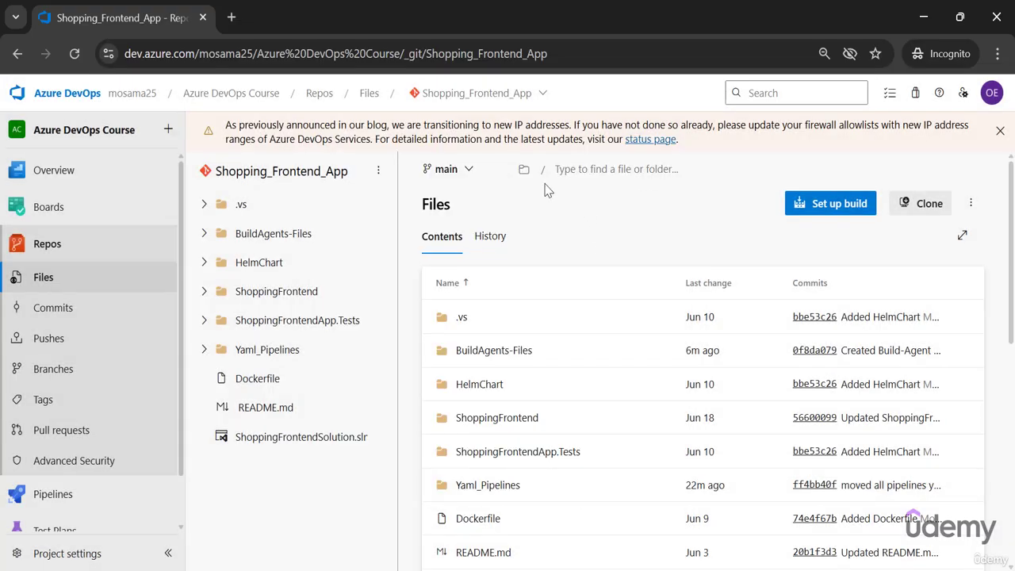
# - Check which repositories and repository actions are offered to the restricted account
pyautogui.click(471, 93)
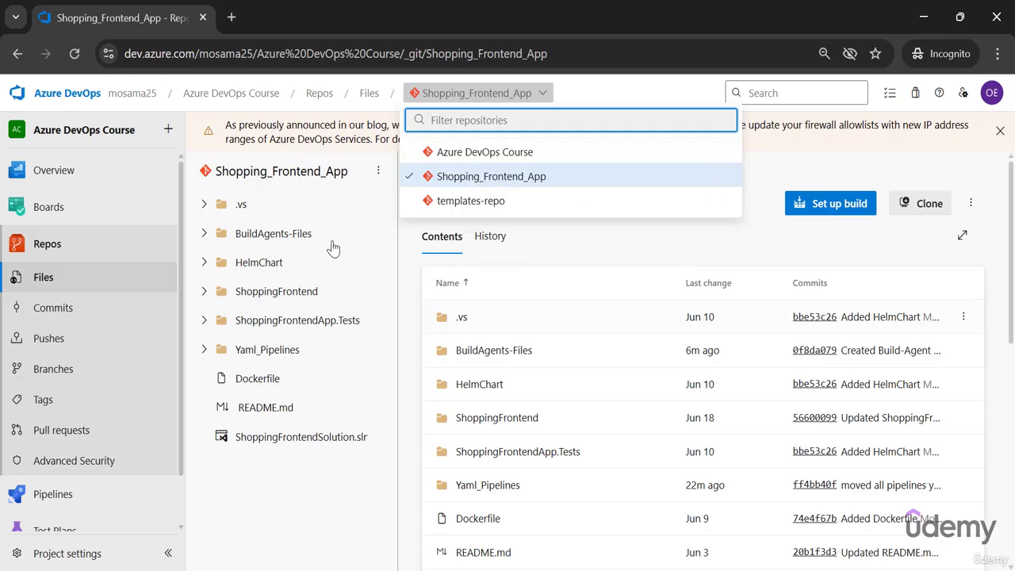
pyautogui.click(542, 97)
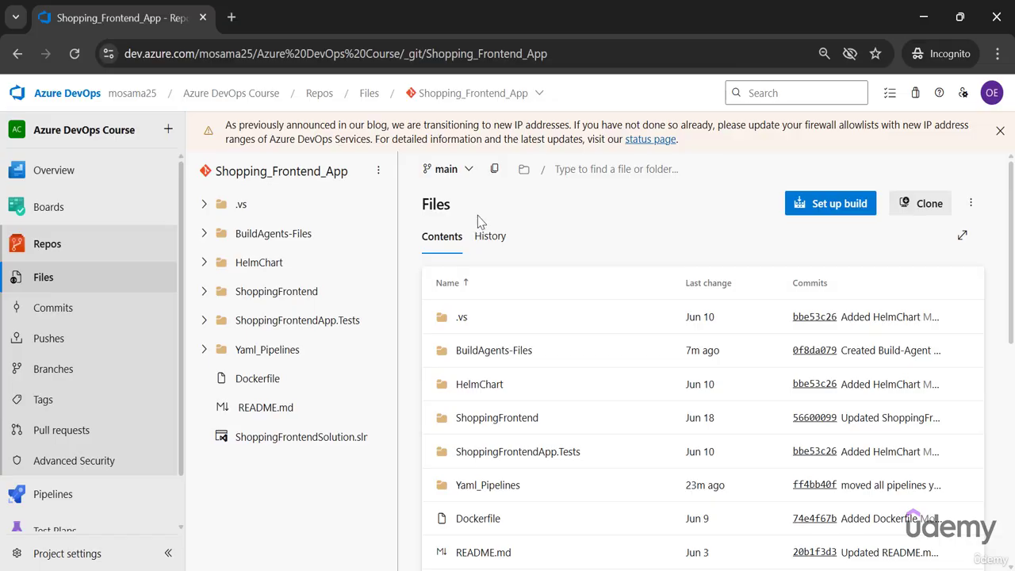
# - Switch Shopping_Frontend_App to the test branch and create a new file named test.txt at the repository root
pyautogui.click(441, 171)
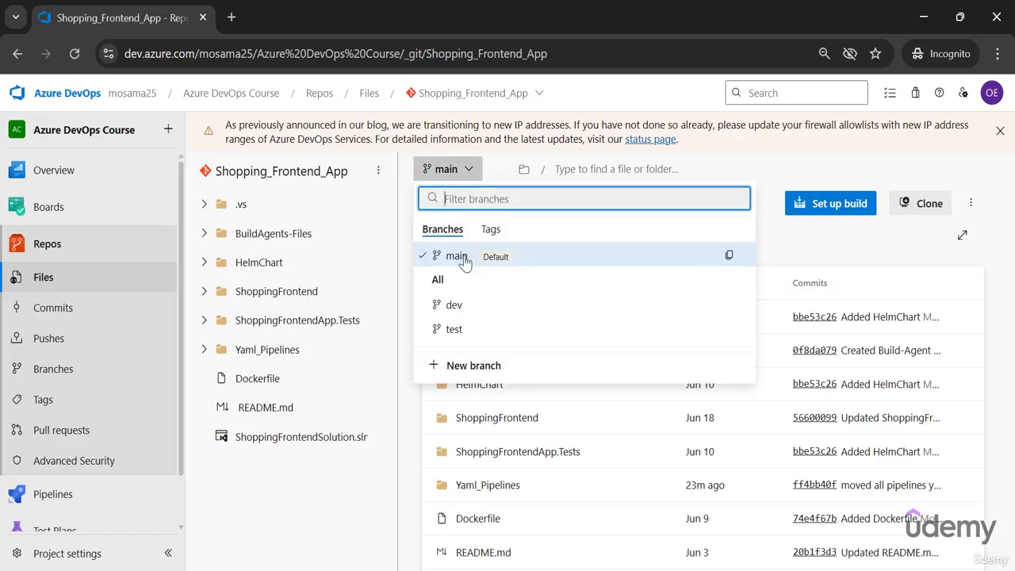
pyautogui.click(462, 334)
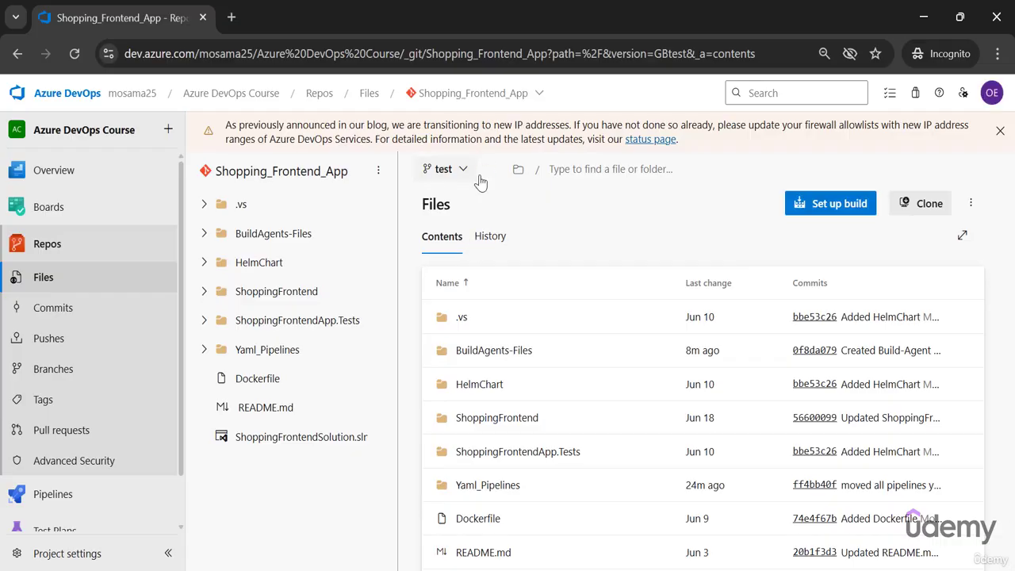
pyautogui.click(969, 204)
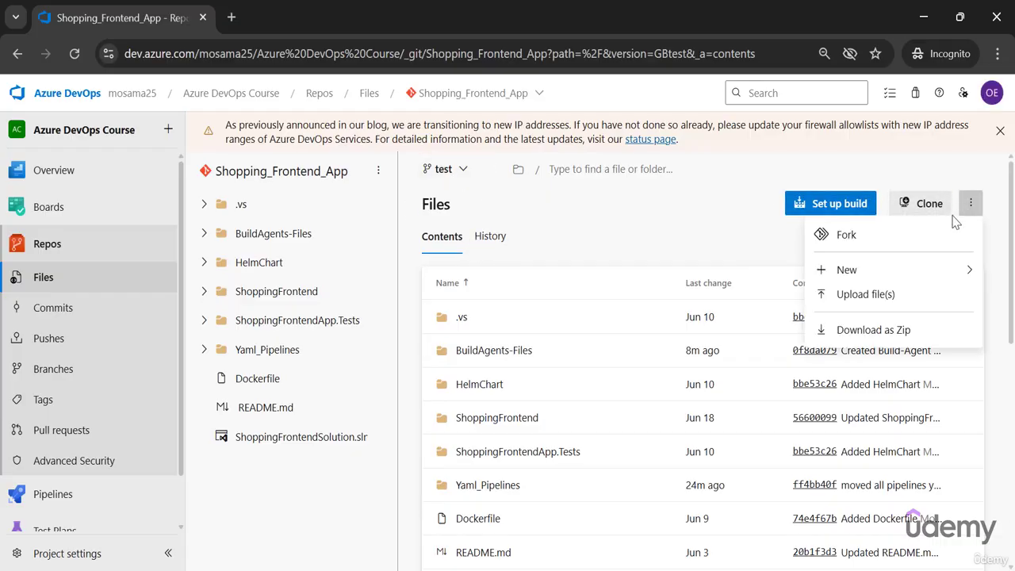
pyautogui.moveTo(872, 273)
pyautogui.click(772, 273)
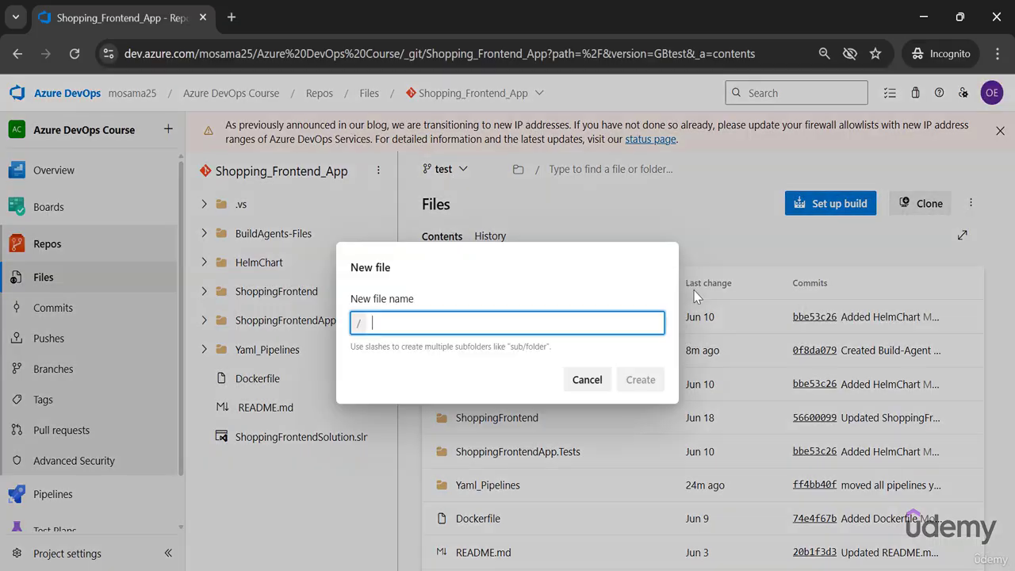
pyautogui.write('test.txt')
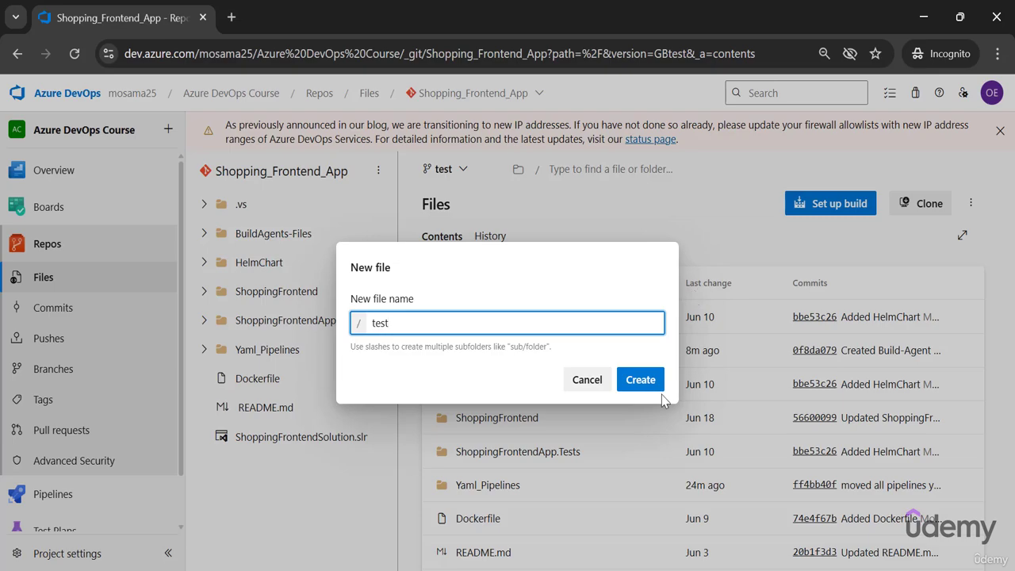
pyautogui.click(641, 380)
# - Fill test.txt with the text "testing" and commit it to the test branch with the comment "Added test.txt"
pyautogui.write('t')
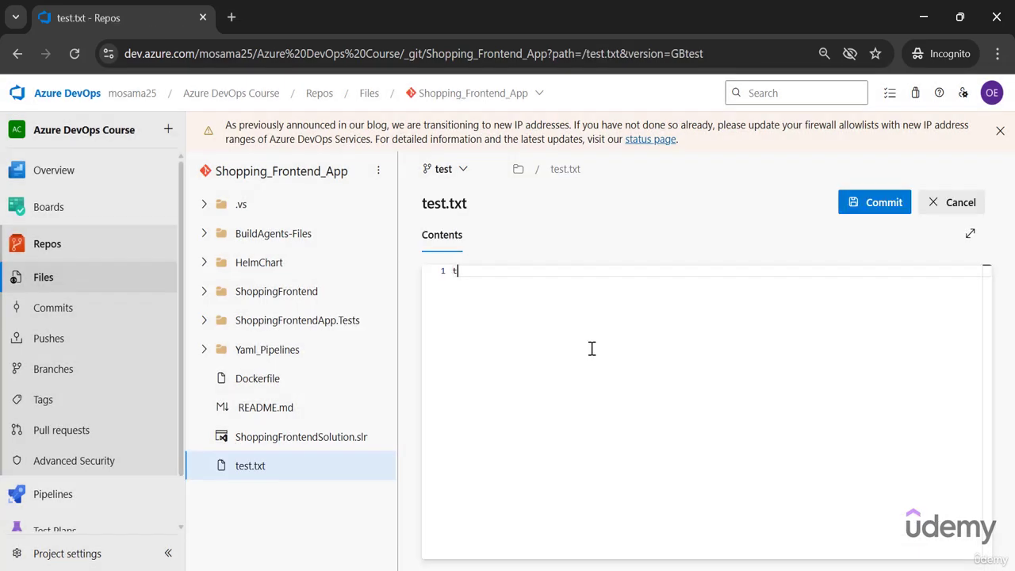
pyautogui.write('esting')
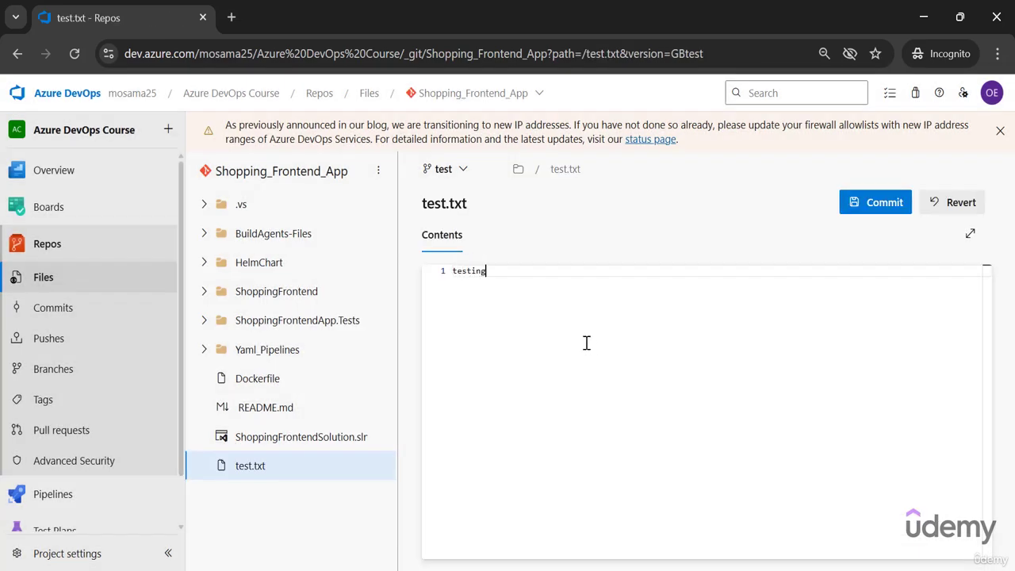
pyautogui.click(874, 202)
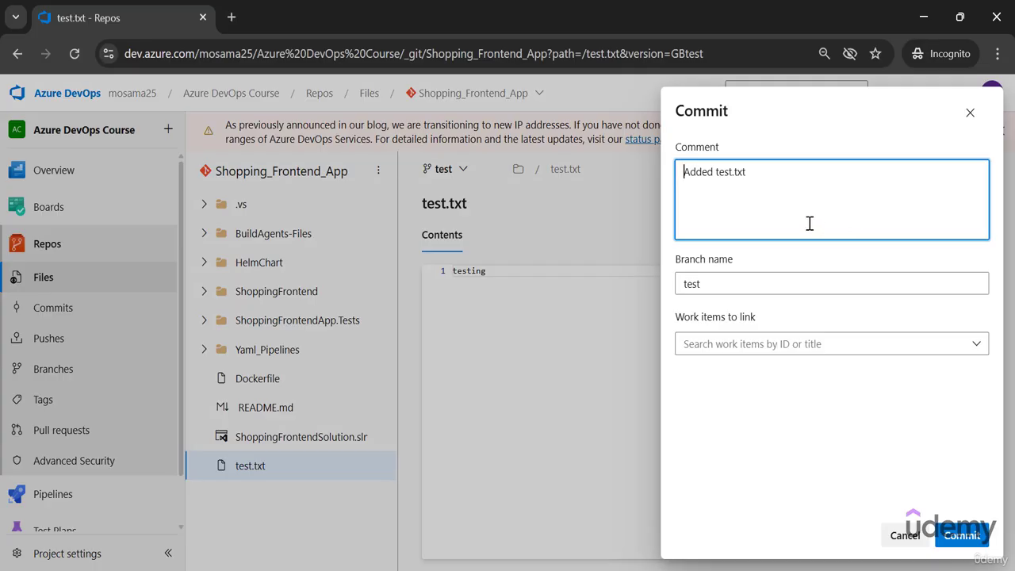
pyautogui.click(961, 536)
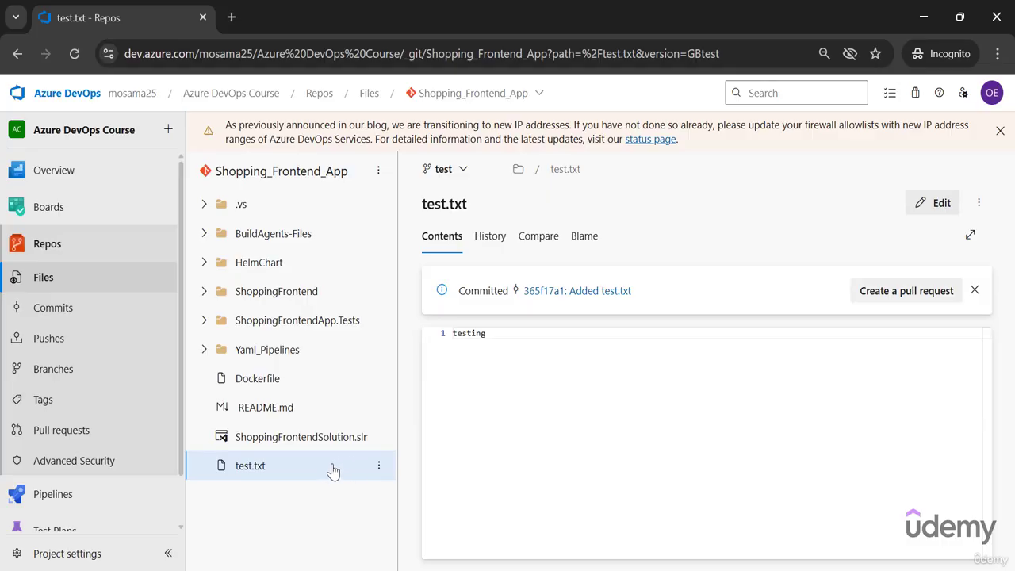
pyautogui.doubleClick(479, 335)
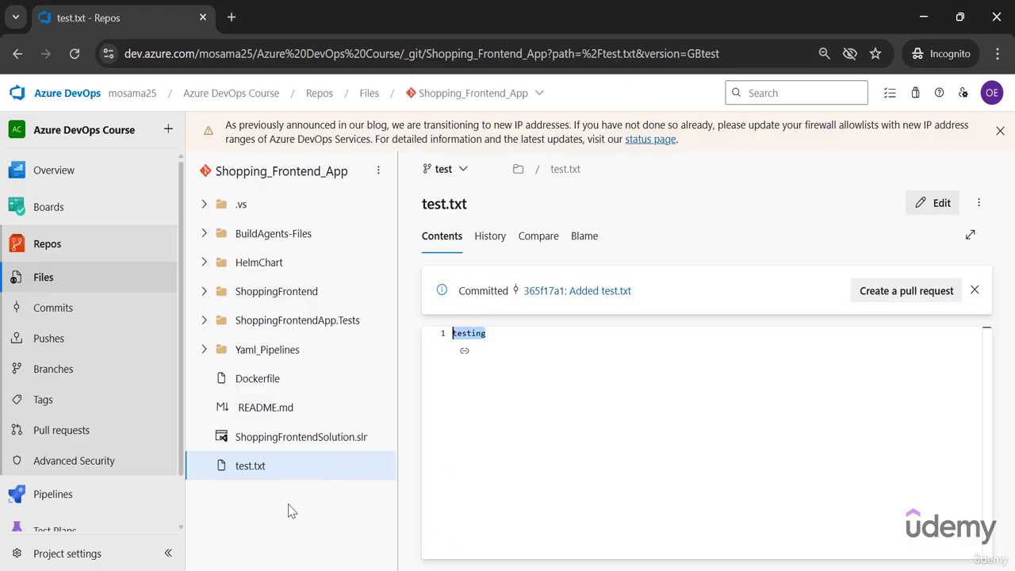
pyautogui.click(499, 377)
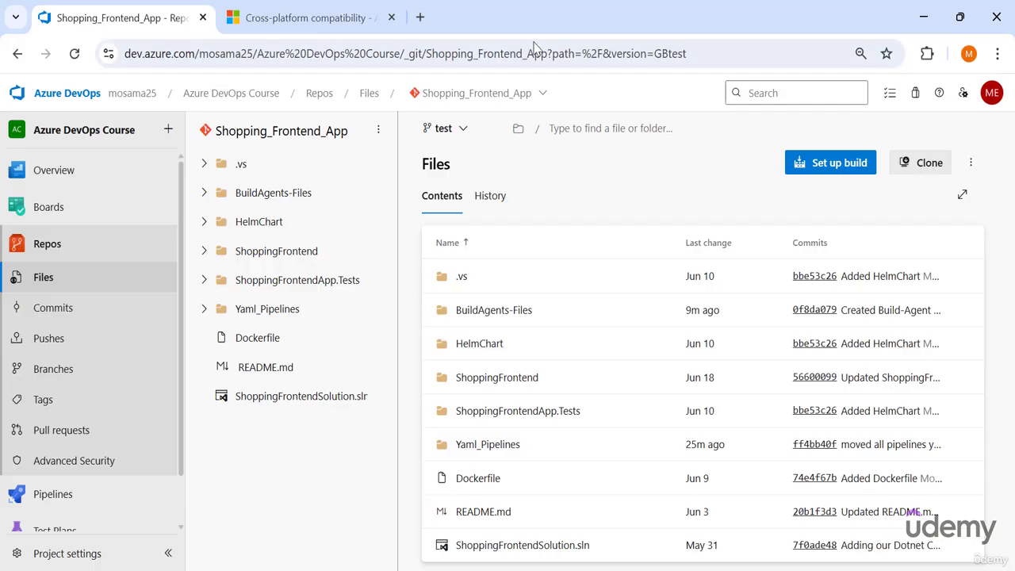
# - Switch to the regular browser window and open the repository policies that apply to all repositories
pyautogui.click(530, 97)
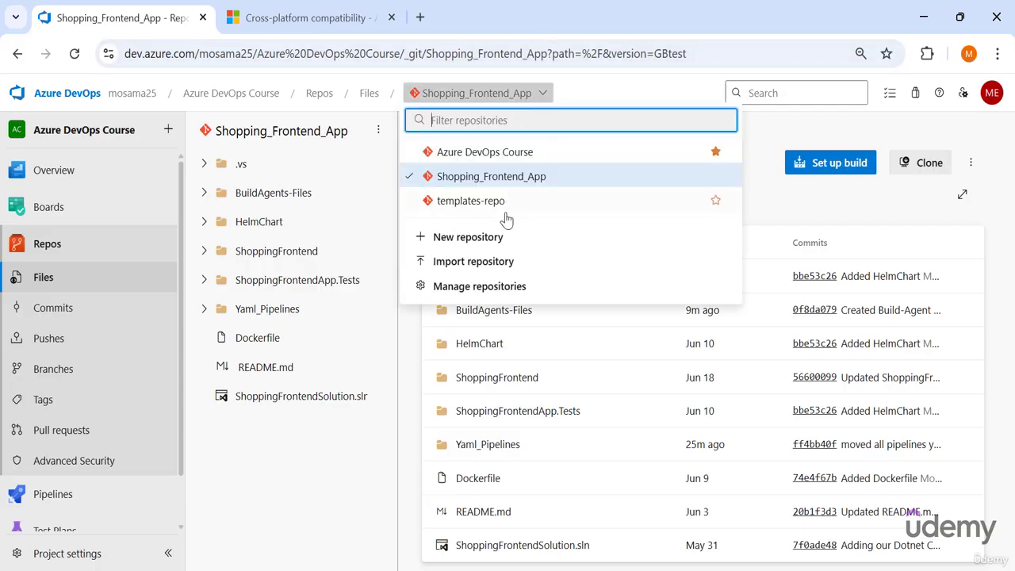
pyautogui.click(503, 292)
pyautogui.click(363, 179)
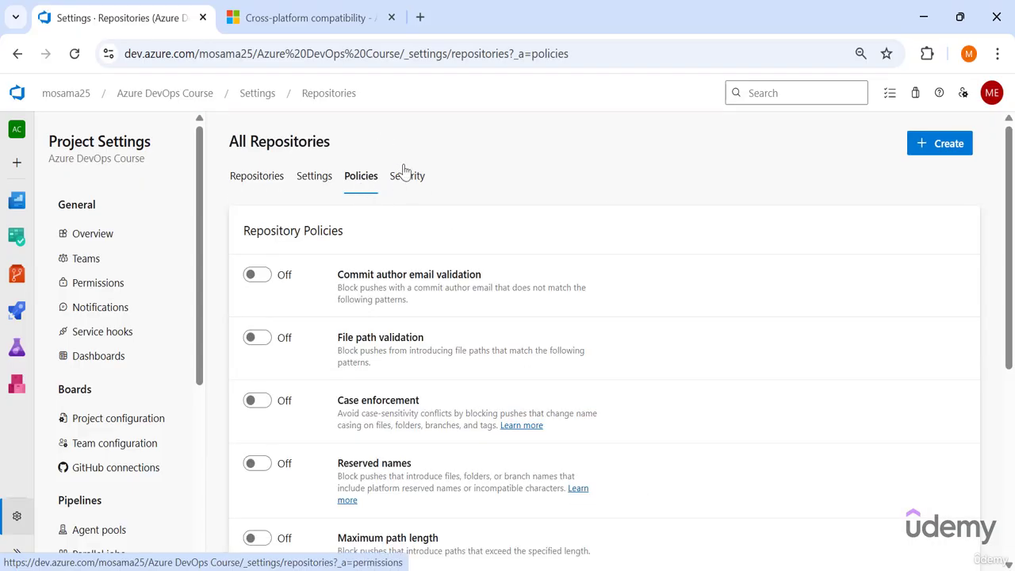
pyautogui.scroll(-1, 441, 175)
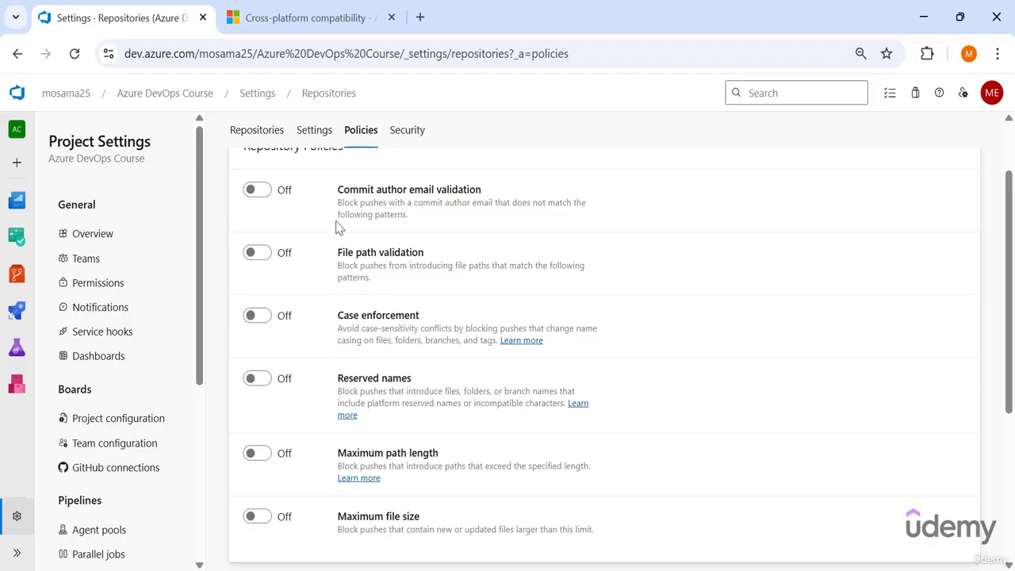
pyautogui.scroll(1, 336, 228)
pyautogui.scroll(-1, 335, 238)
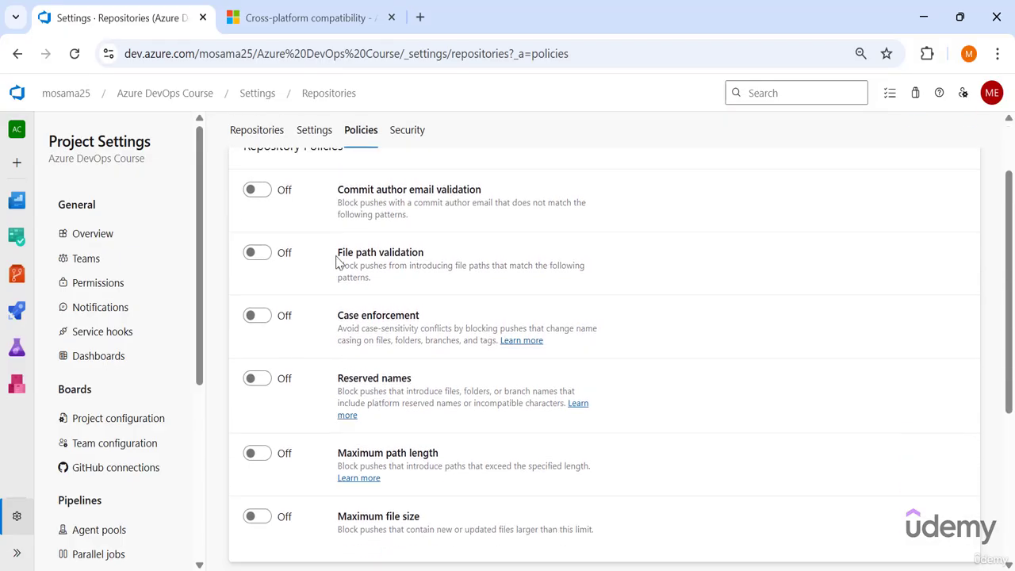
# - Turn on File path validation with the pattern /HelmChart/* to block pushes into that folder
pyautogui.click(256, 255)
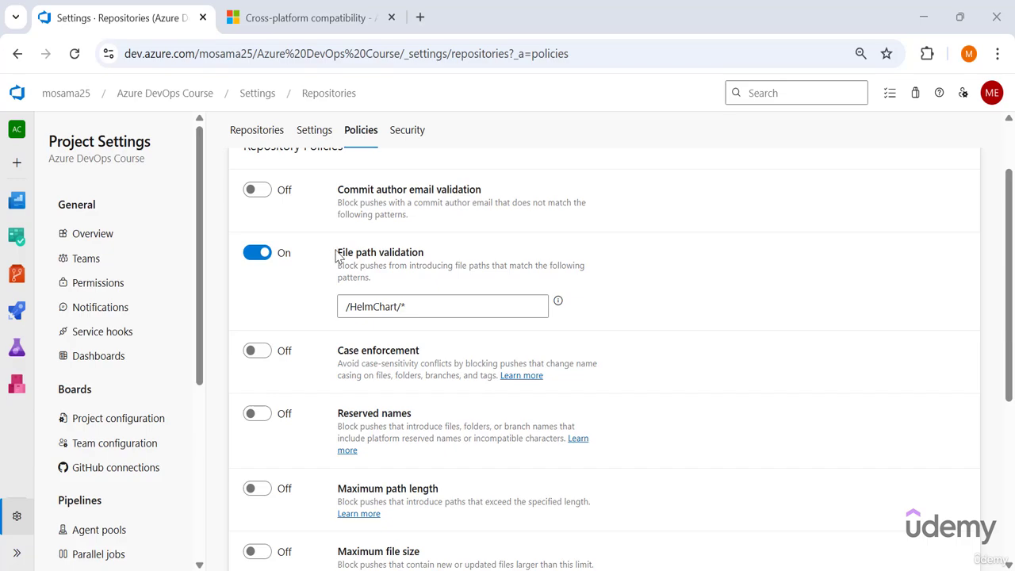
pyautogui.moveTo(338, 255); pyautogui.dragTo(411, 294)
pyautogui.moveTo(413, 307)
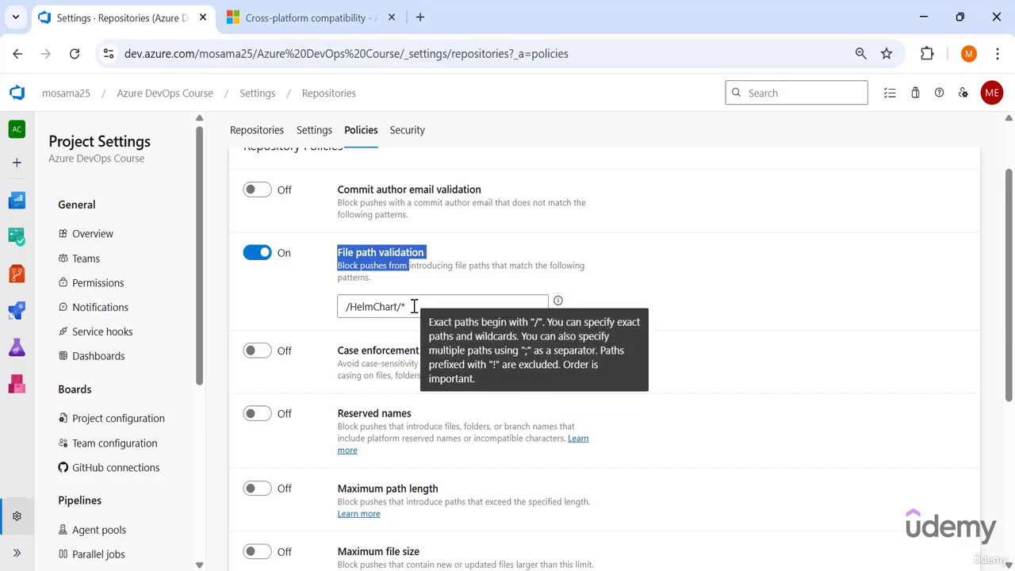
pyautogui.moveTo(349, 309)
pyautogui.mouseDown()
pyautogui.moveTo(409, 306)
pyautogui.moveTo(353, 315)
pyautogui.mouseUp()
pyautogui.click(416, 307)
pyautogui.click(658, 516)
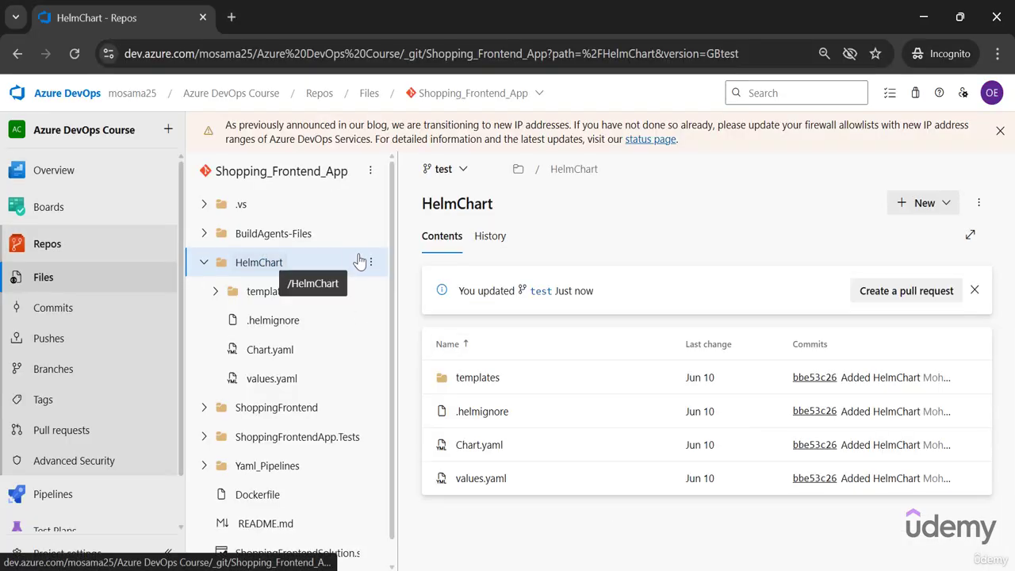
# - Switch to the incognito browser window and create a new file named test in the HelmChart folder on the test branch
pyautogui.click(370, 261)
pyautogui.moveTo(324, 298)
pyautogui.click(455, 294)
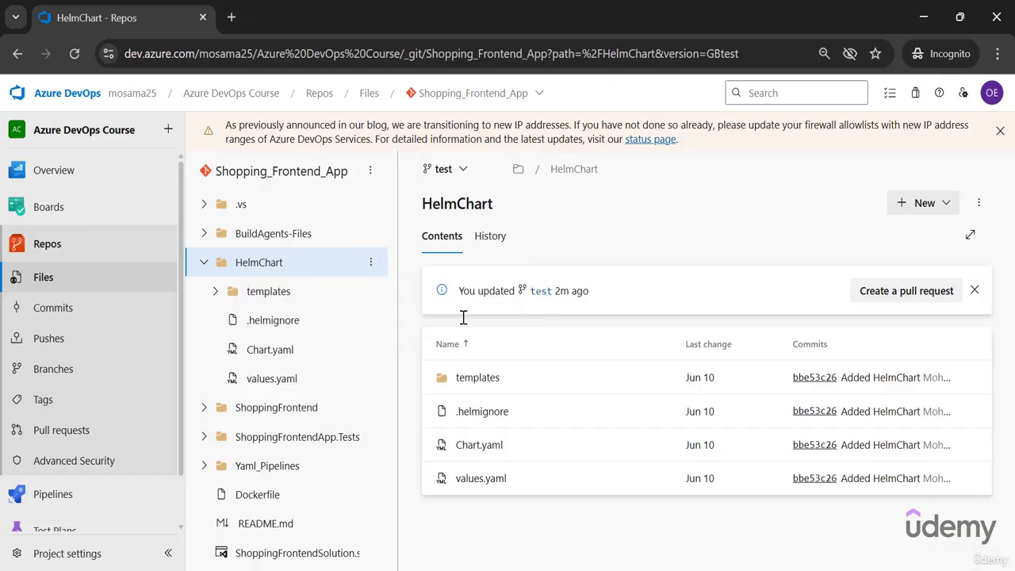
pyautogui.write('test')
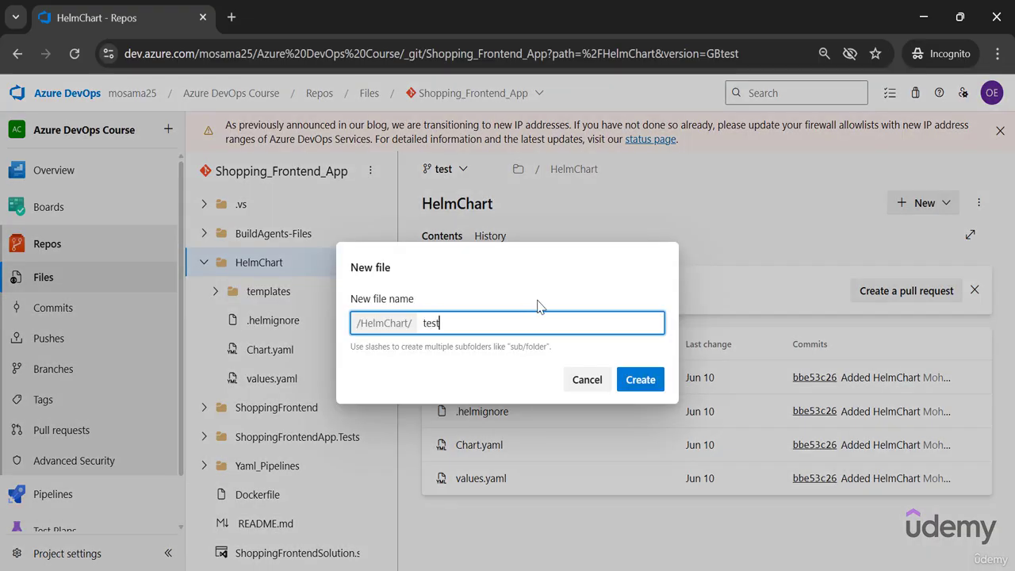
pyautogui.click(632, 381)
# - Enter "testing" in the HelmChart/test file and try to commit it to the test branch with the comment "Added test"
pyautogui.write('t')
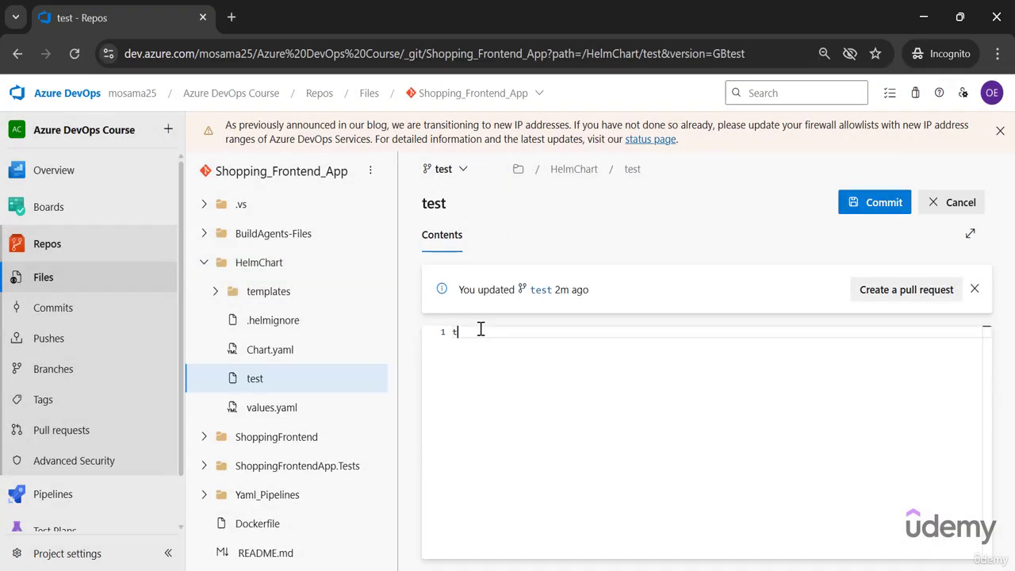
pyautogui.write('esting')
pyautogui.click(865, 202)
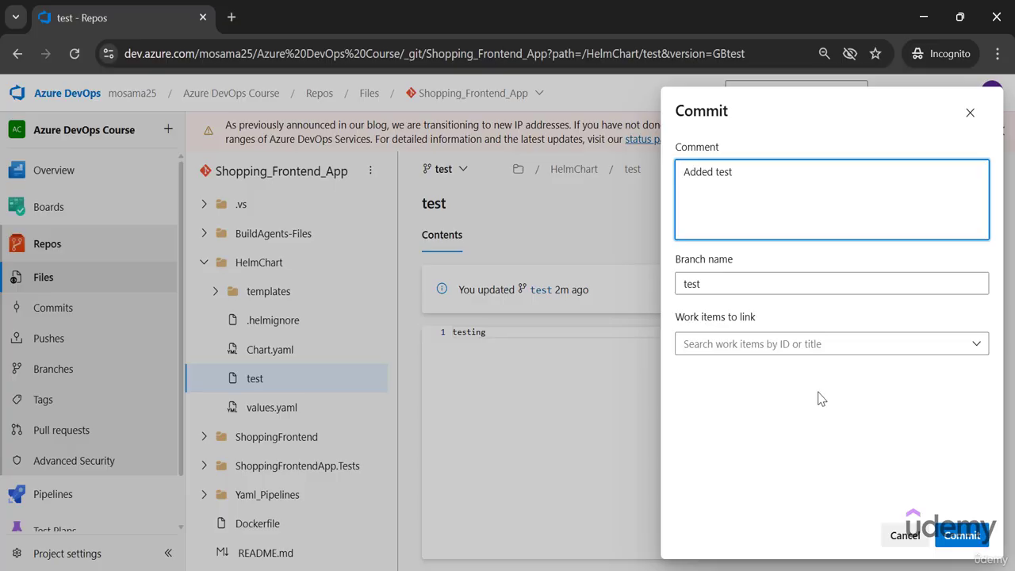
pyautogui.click(962, 535)
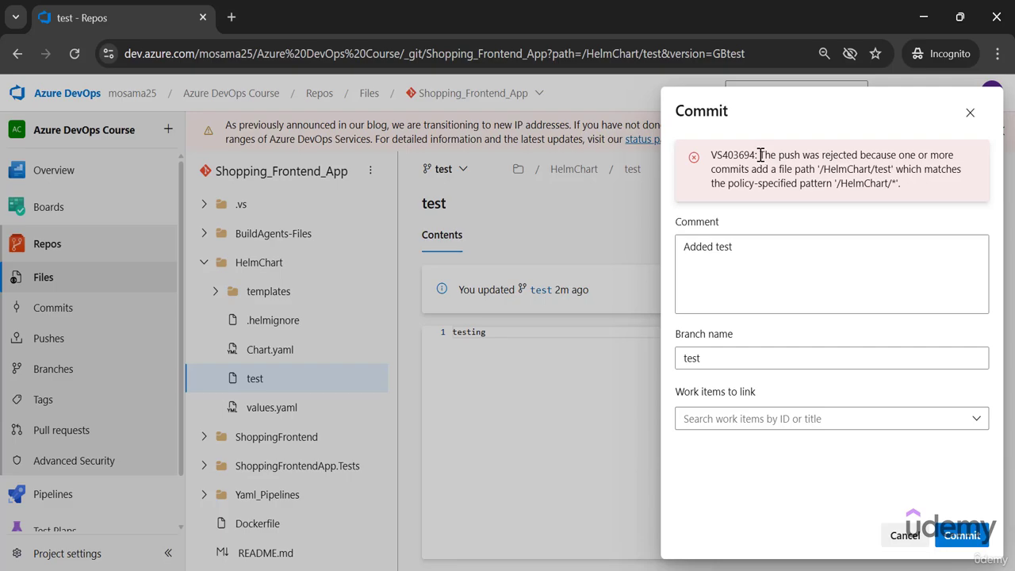
# - Examine the message in the commit dialog, close the dialog, and revert the new HelmChart/test file
pyautogui.moveTo(765, 156); pyautogui.dragTo(824, 163)
pyautogui.moveTo(879, 167)
pyautogui.mouseDown()
pyautogui.moveTo(830, 173)
pyautogui.moveTo(882, 184)
pyautogui.mouseUp()
pyautogui.click(868, 179)
pyautogui.moveTo(713, 152); pyautogui.dragTo(912, 180)
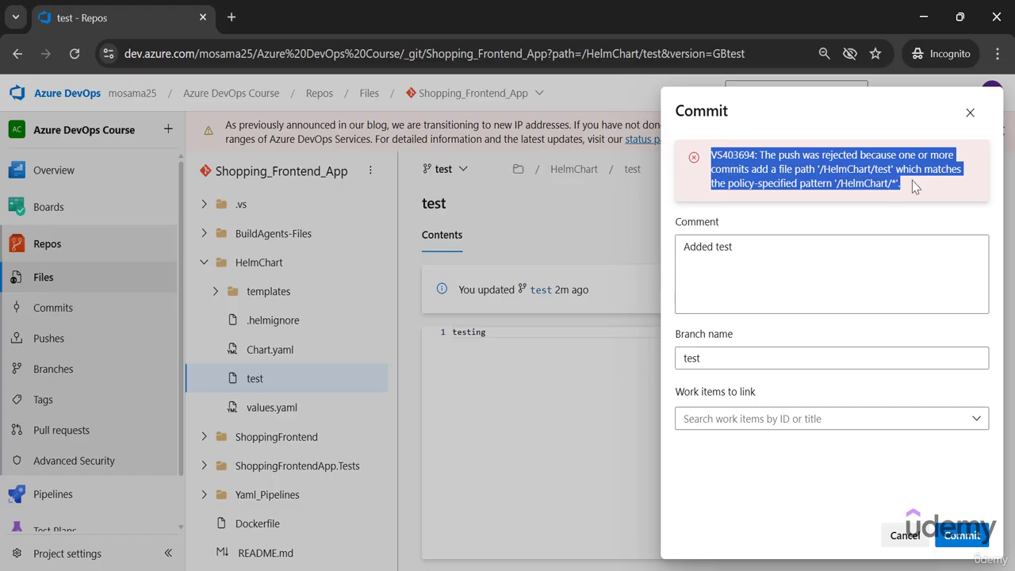
pyautogui.click(969, 115)
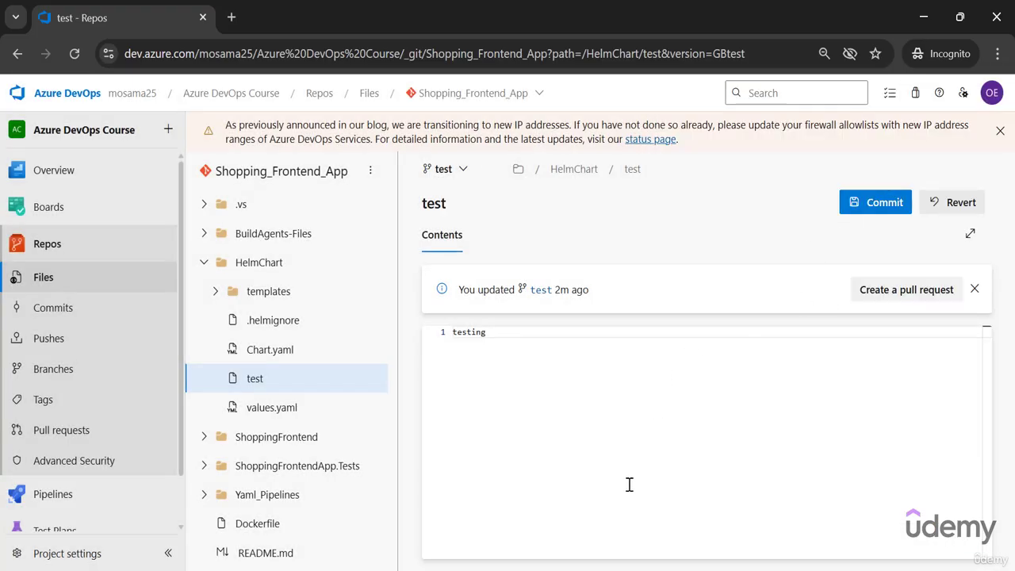
pyautogui.click(948, 203)
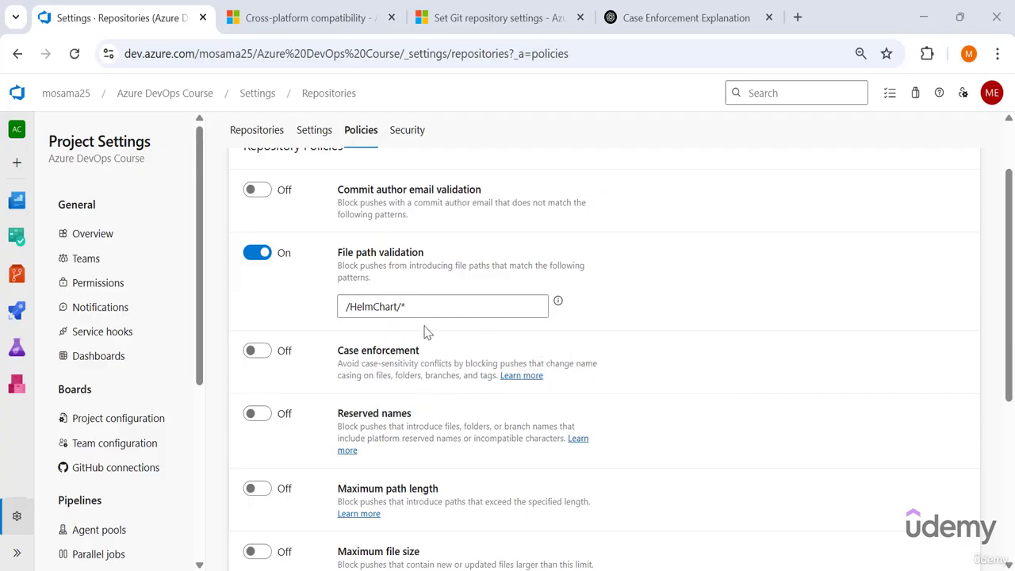
# - In the regular browser window, read the descriptions of the Case enforcement and Reserved names policies
pyautogui.moveTo(331, 358); pyautogui.dragTo(452, 395)
pyautogui.scroll(-2, 447, 398)
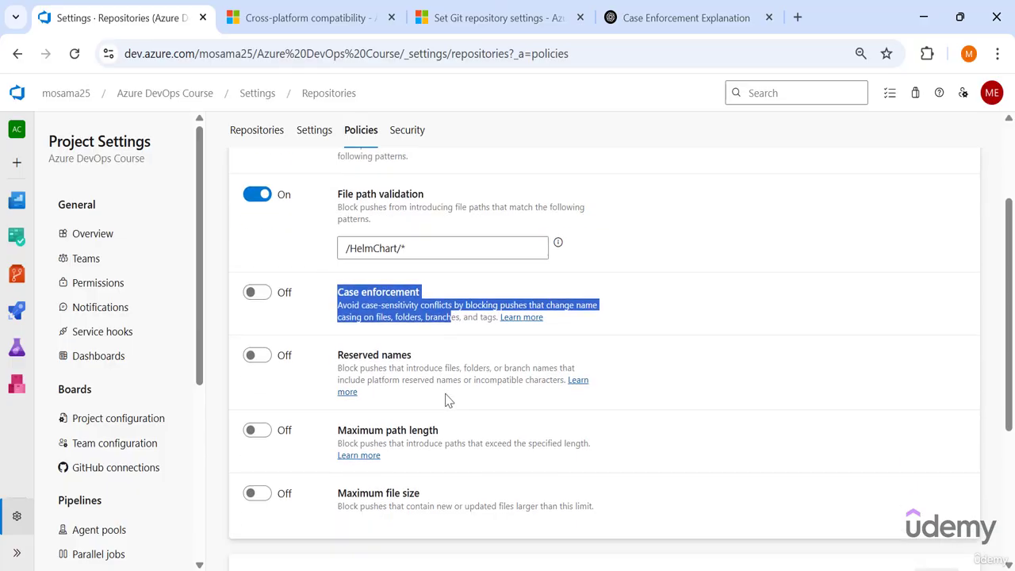
pyautogui.moveTo(333, 328); pyautogui.dragTo(421, 336)
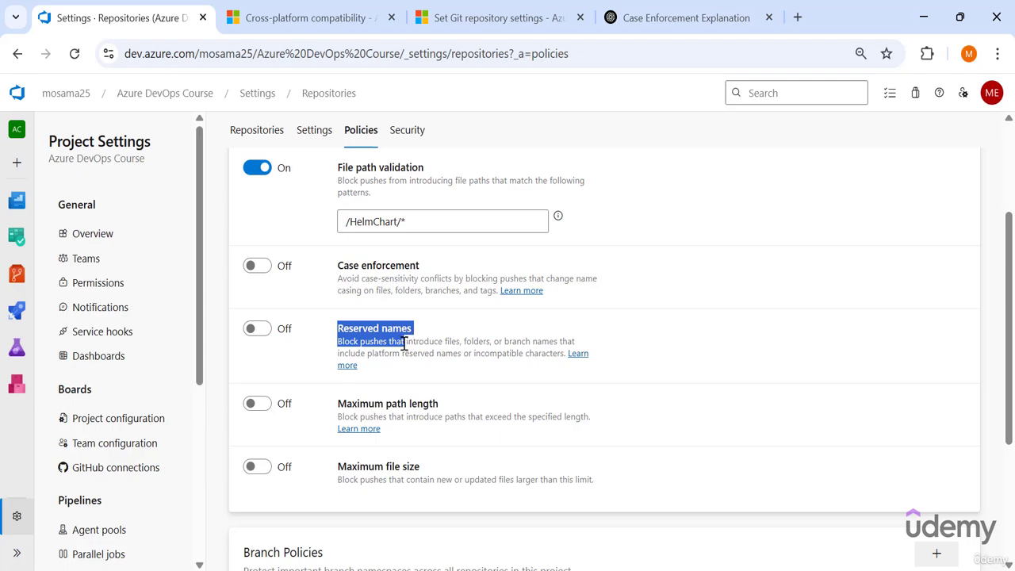
pyautogui.moveTo(404, 343); pyautogui.dragTo(422, 376)
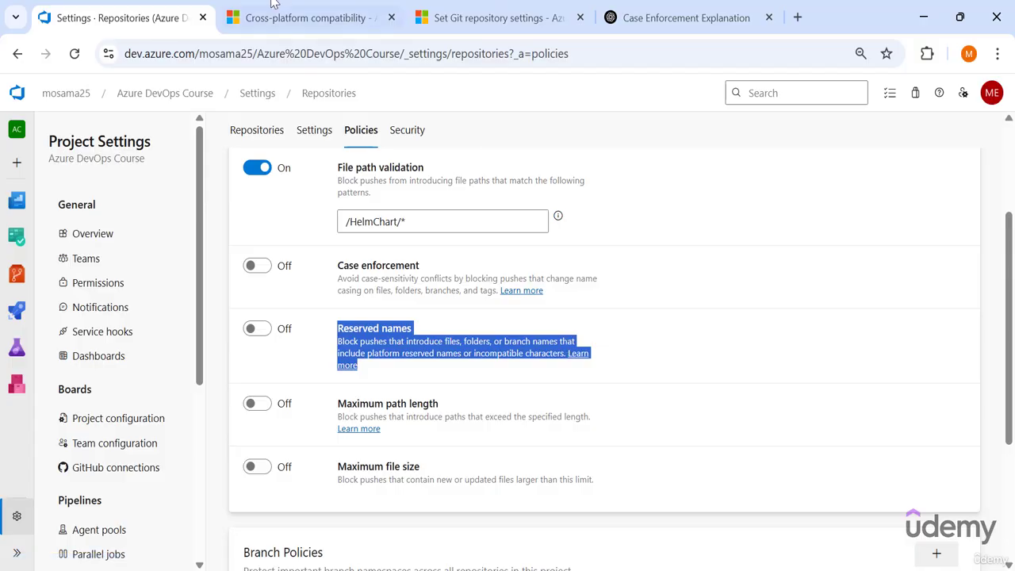
# - Examine the file name restrictions for Windows, macOS and Linux in the Cross-platform compatibility documentation
pyautogui.click(310, 17)
pyautogui.scroll(-10, 356, 266)
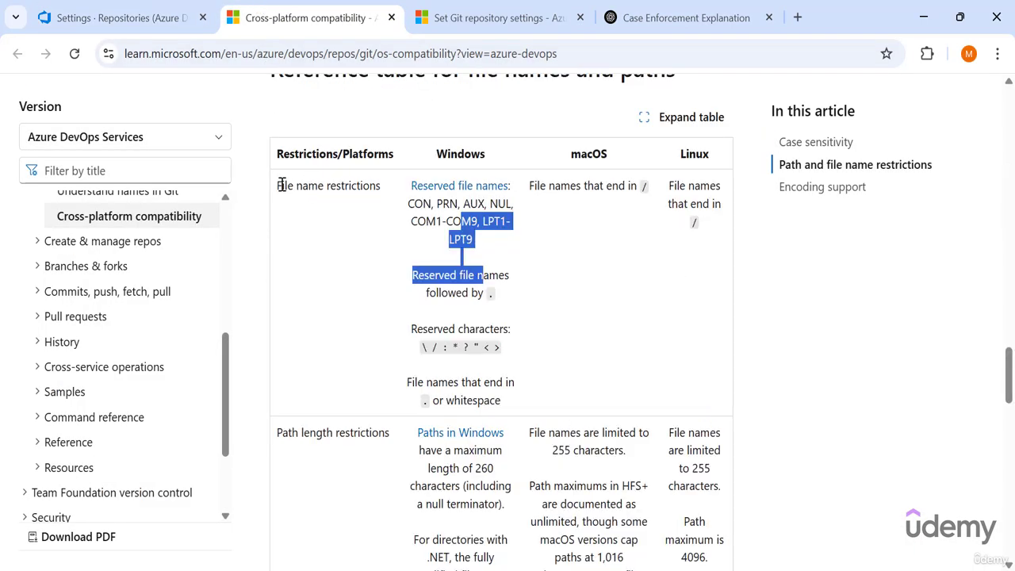
pyautogui.moveTo(278, 185); pyautogui.dragTo(336, 224)
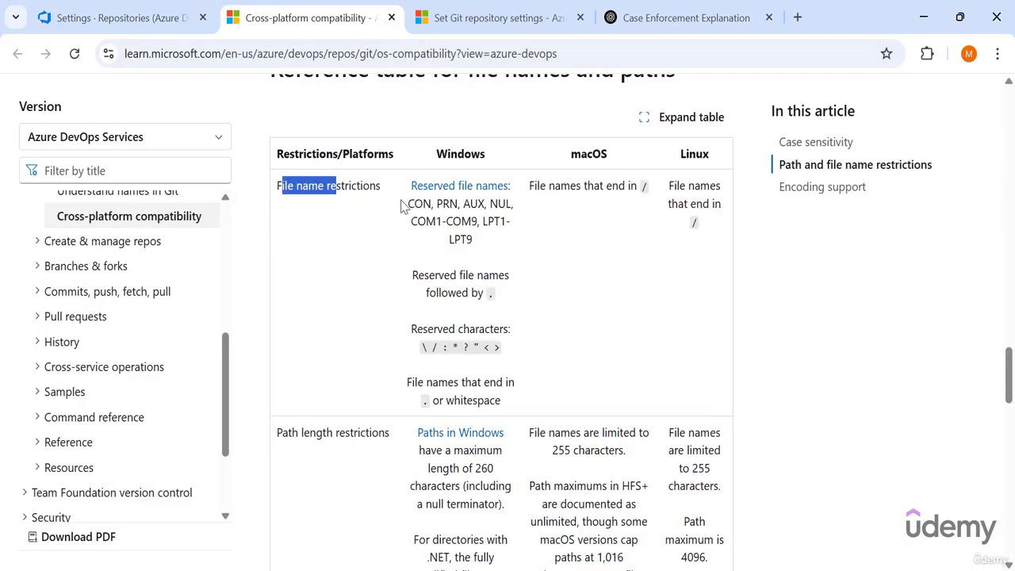
pyautogui.moveTo(409, 203); pyautogui.dragTo(469, 247)
pyautogui.click(480, 252)
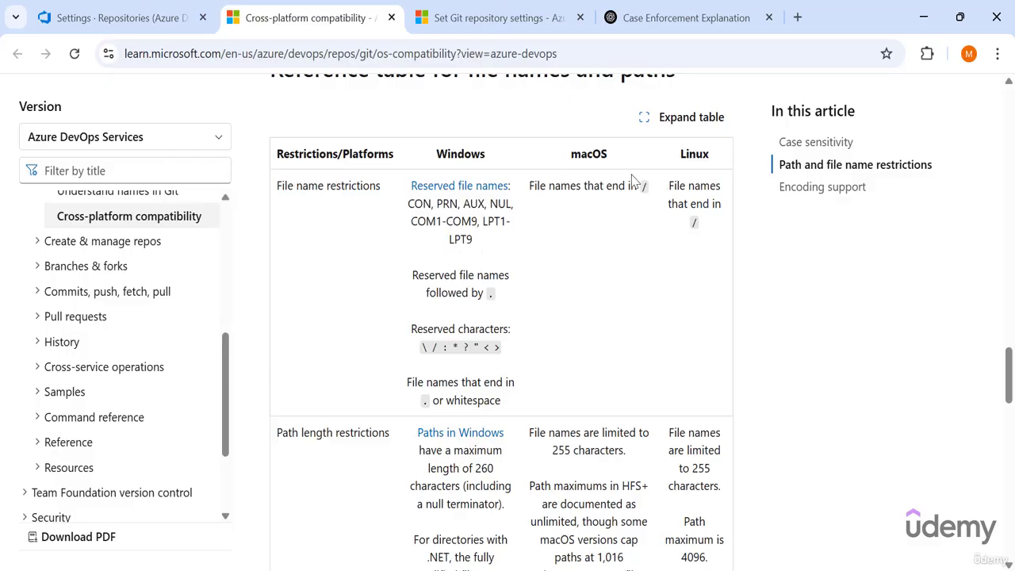
pyautogui.moveTo(668, 182); pyautogui.dragTo(604, 183)
pyautogui.click(697, 218)
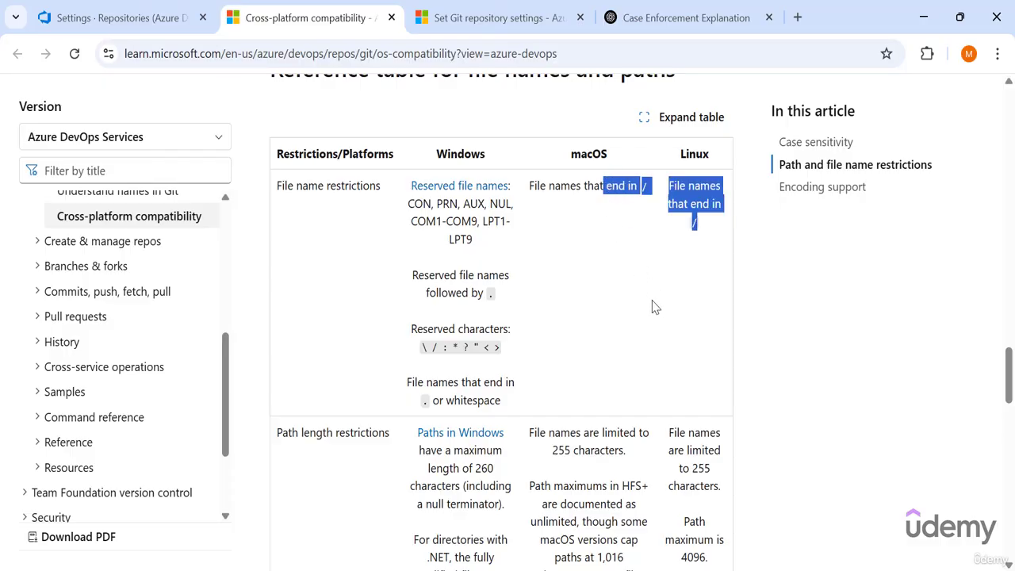
# - Return to the repository policies and turn on Maximum path length with a limit of 248
pyautogui.click(109, 8)
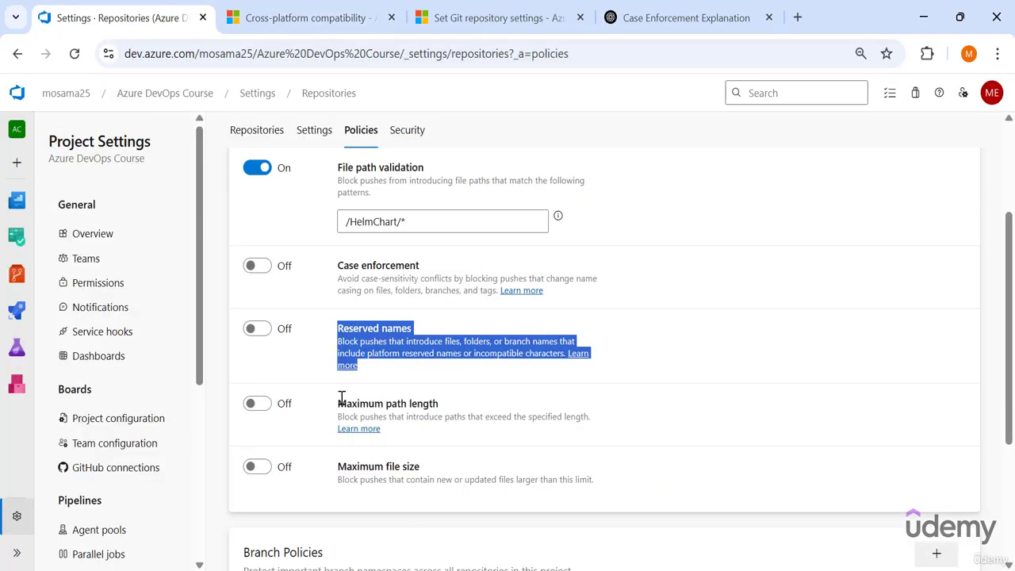
pyautogui.moveTo(334, 412); pyautogui.dragTo(625, 419)
pyautogui.click(264, 414)
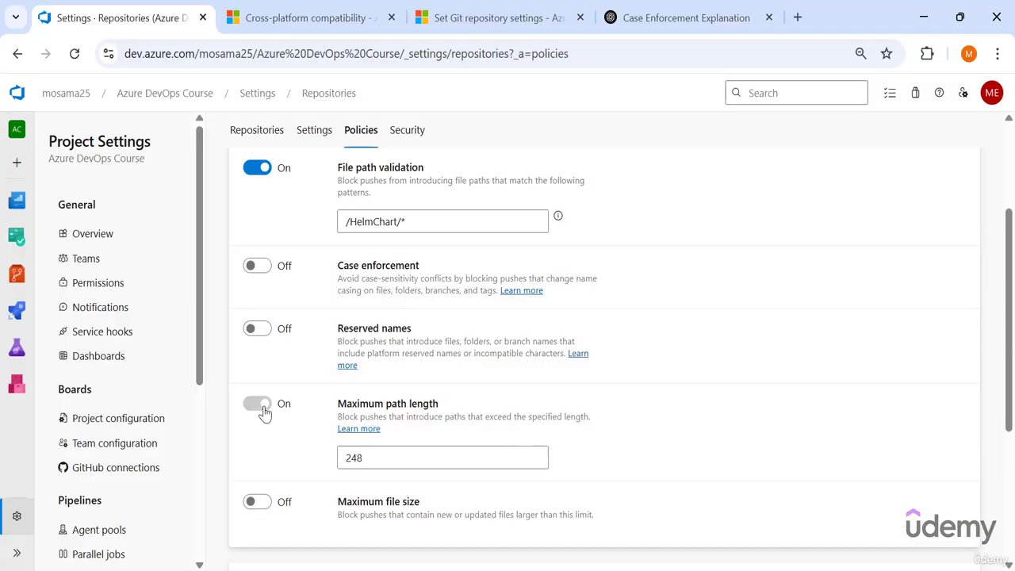
# - Check the Maximum path length limit for all repositories, and turn that policy off
pyautogui.click(404, 464)
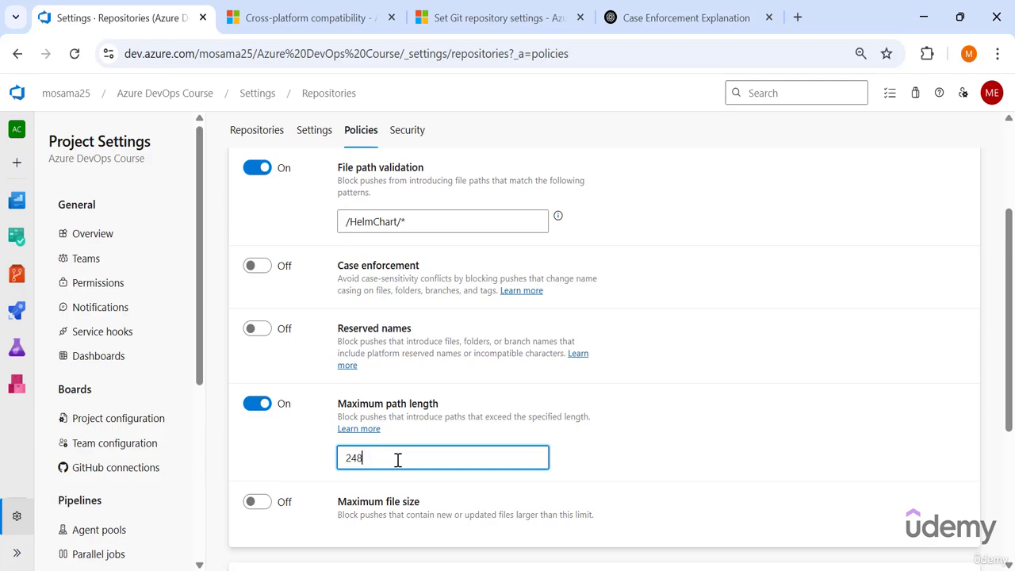
pyautogui.moveTo(363, 459); pyautogui.dragTo(344, 461)
pyautogui.moveTo(407, 462); pyautogui.dragTo(336, 456)
pyautogui.click(258, 404)
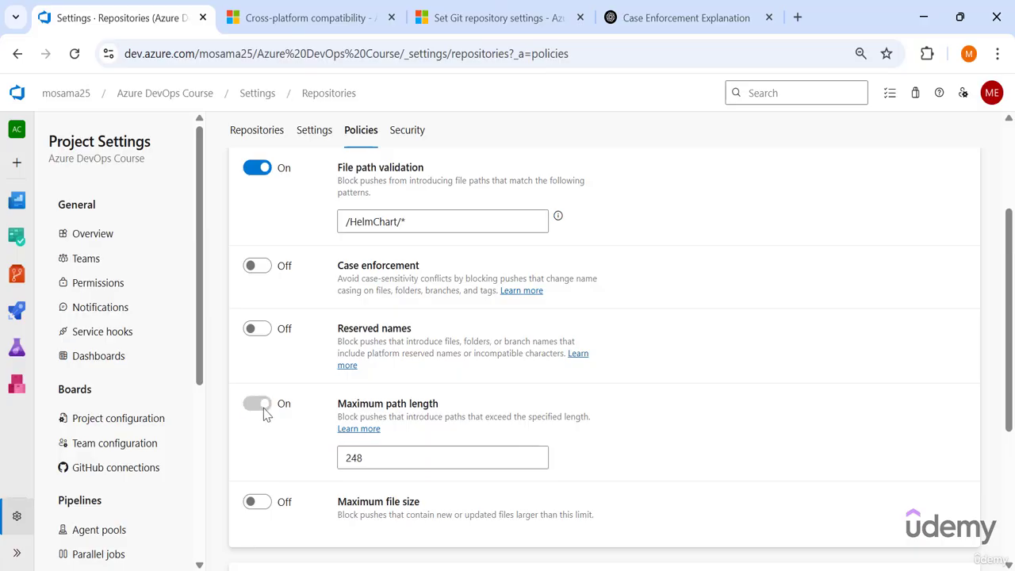
# - Turn on the Maximum file size policy, examine its description and size limit, and turn the policy off
pyautogui.scroll(-2, 258, 295)
pyautogui.click(257, 298)
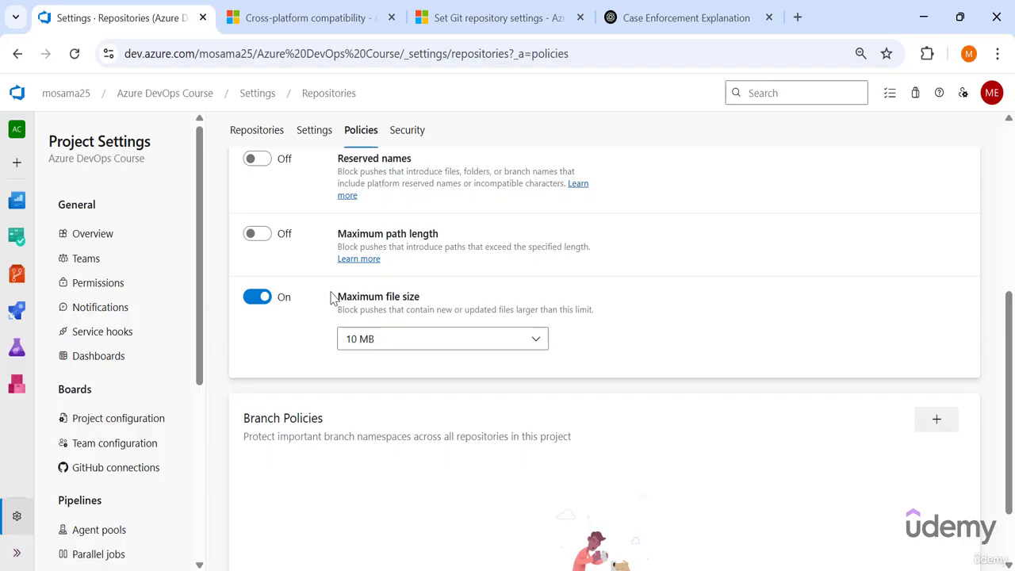
pyautogui.moveTo(333, 297); pyautogui.dragTo(505, 311)
pyautogui.click(370, 345)
pyautogui.click(371, 347)
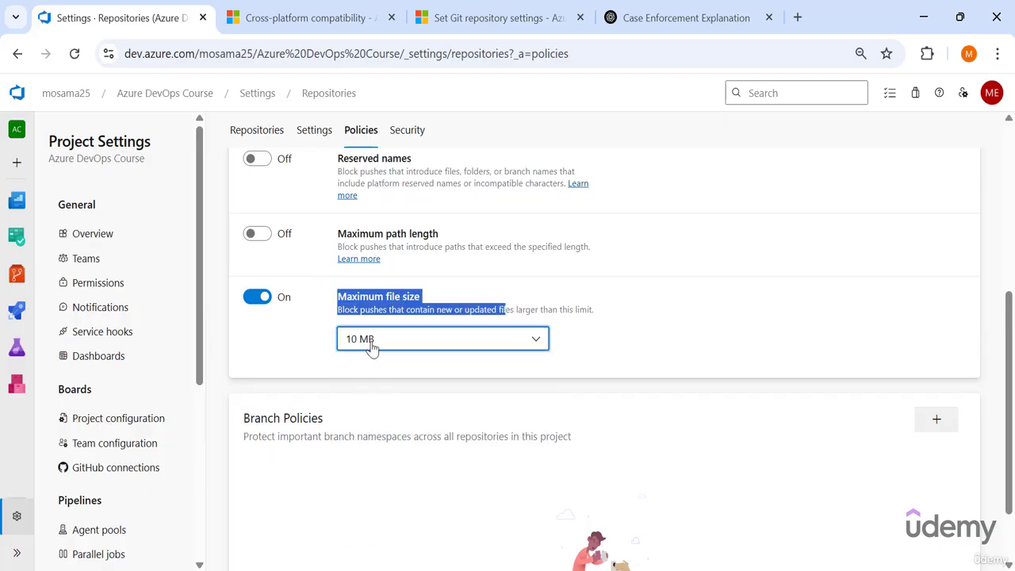
pyautogui.click(258, 299)
# - Examine the project-wide branch protection options for default branches and pattern-matched branches, and close the form without creating a protection
pyautogui.scroll(-1, 356, 381)
pyautogui.moveTo(236, 333); pyautogui.dragTo(593, 357)
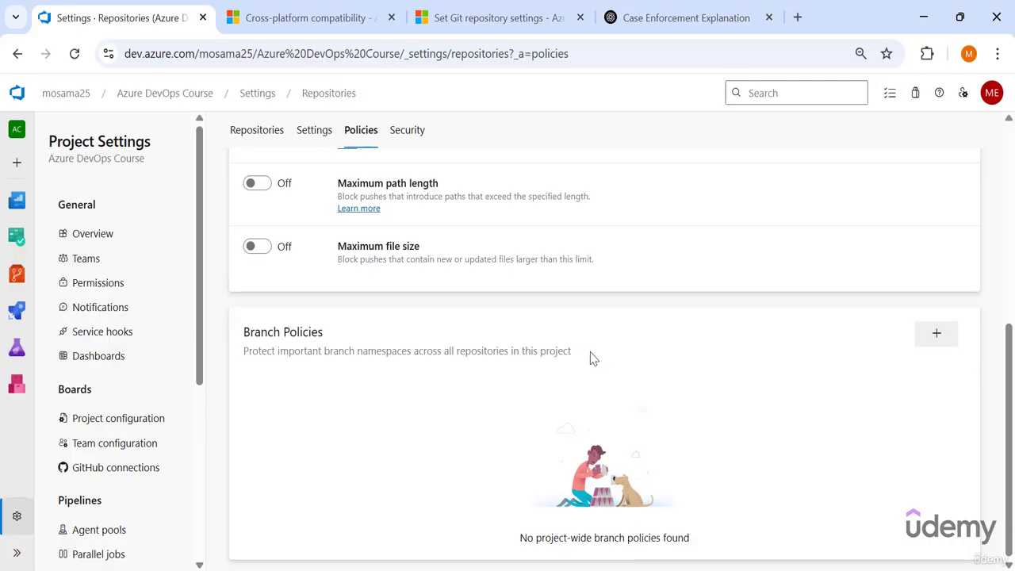
pyautogui.click(936, 333)
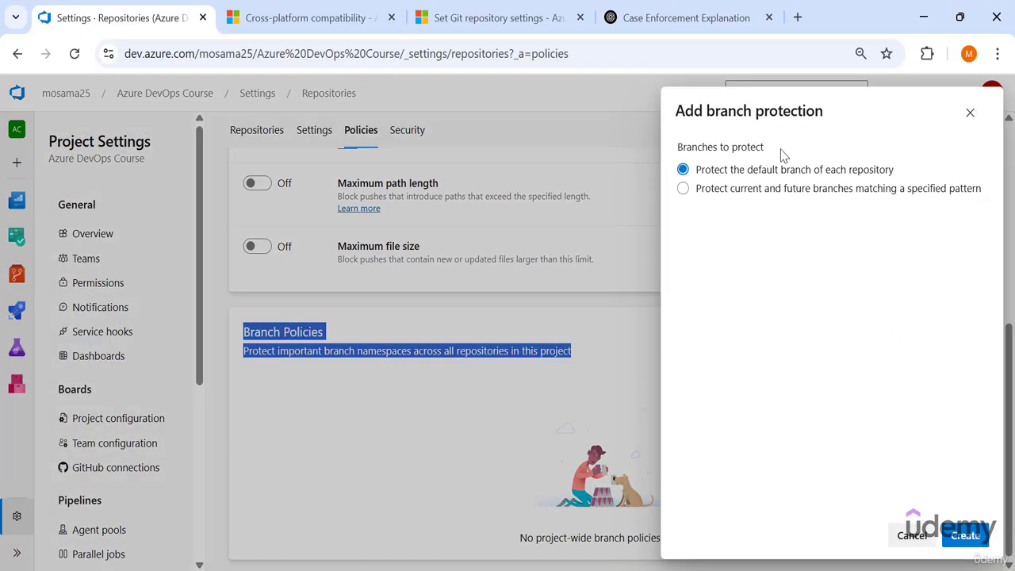
pyautogui.moveTo(779, 151); pyautogui.dragTo(914, 176)
pyautogui.moveTo(675, 145); pyautogui.dragTo(904, 169)
pyautogui.click(716, 170)
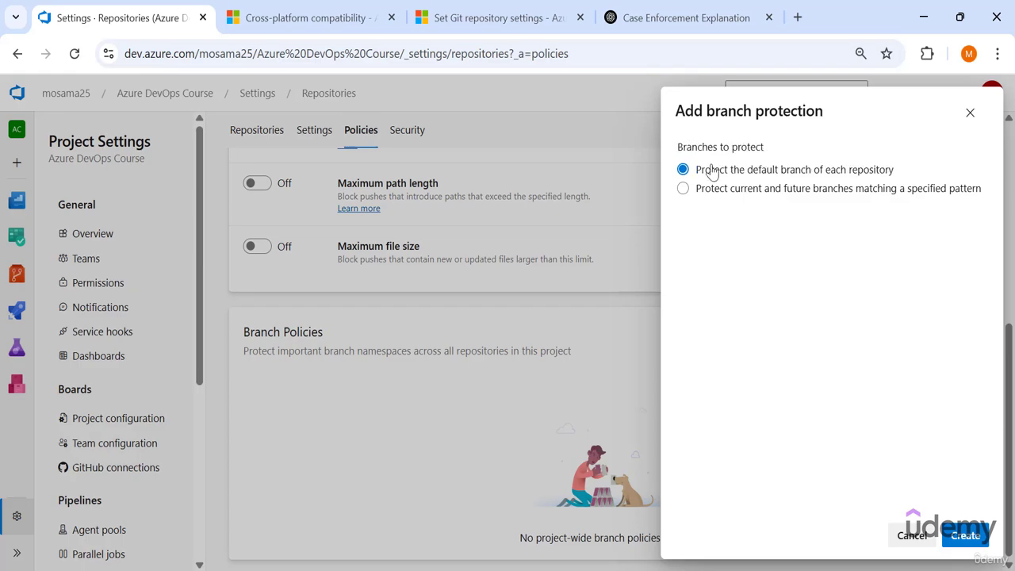
pyautogui.moveTo(896, 172); pyautogui.dragTo(697, 165)
pyautogui.click(969, 112)
# - Open the branch policies of the main branch in the Shopping_Frontend_App repository
pyautogui.scroll(2, 319, 310)
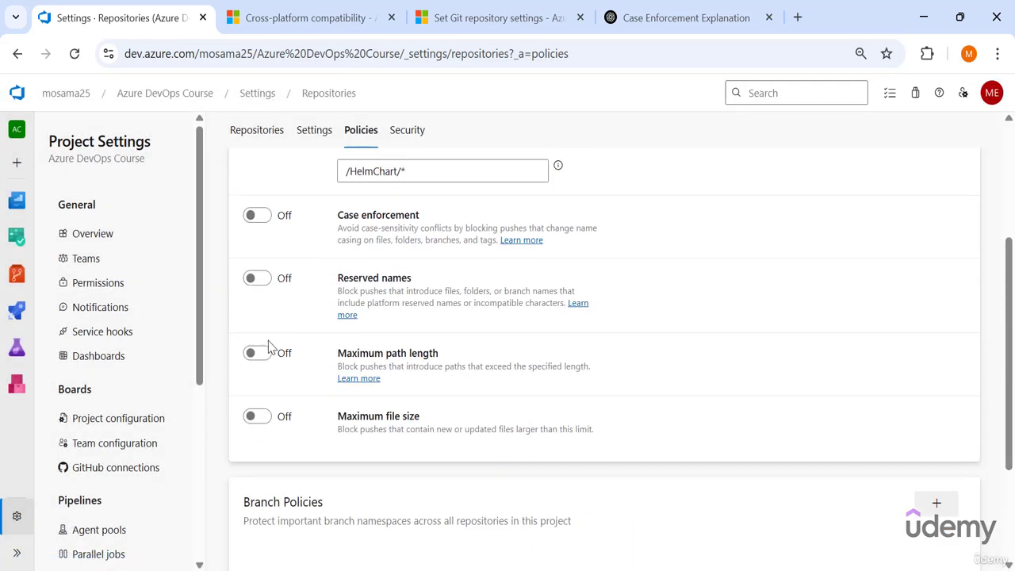
pyautogui.click(258, 130)
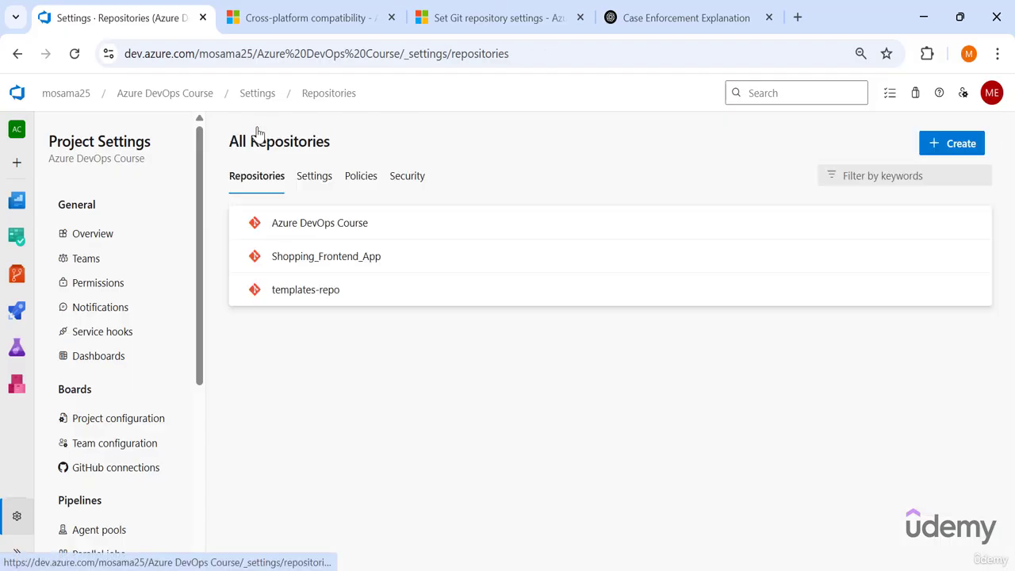
pyautogui.click(322, 262)
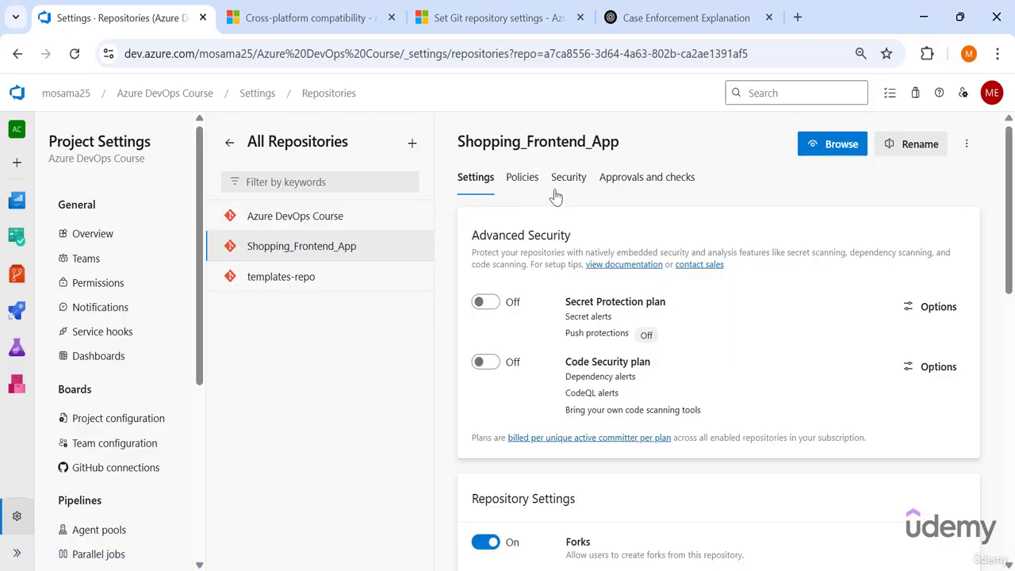
pyautogui.click(521, 181)
pyautogui.scroll(-10, 515, 357)
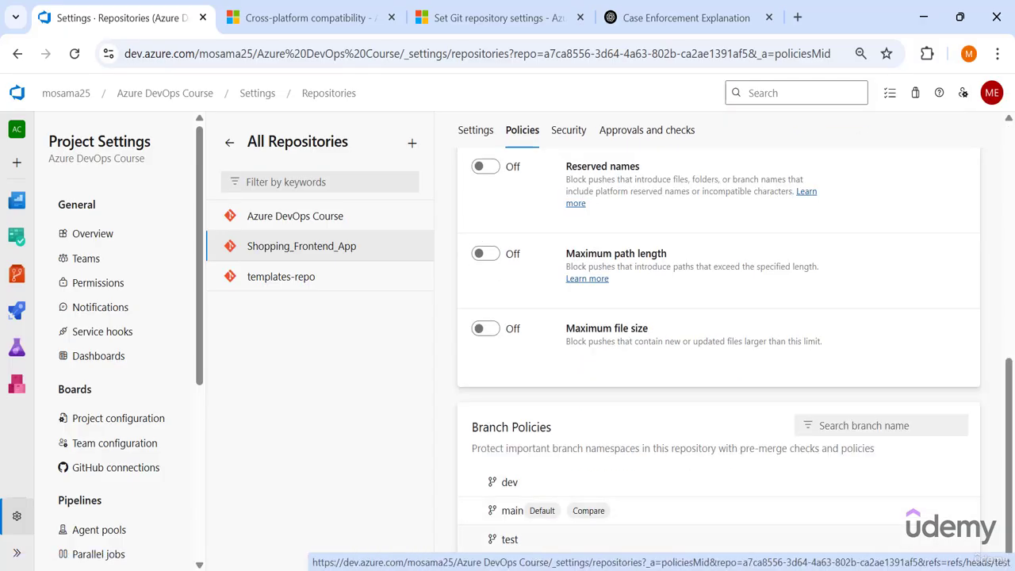
pyautogui.click(522, 513)
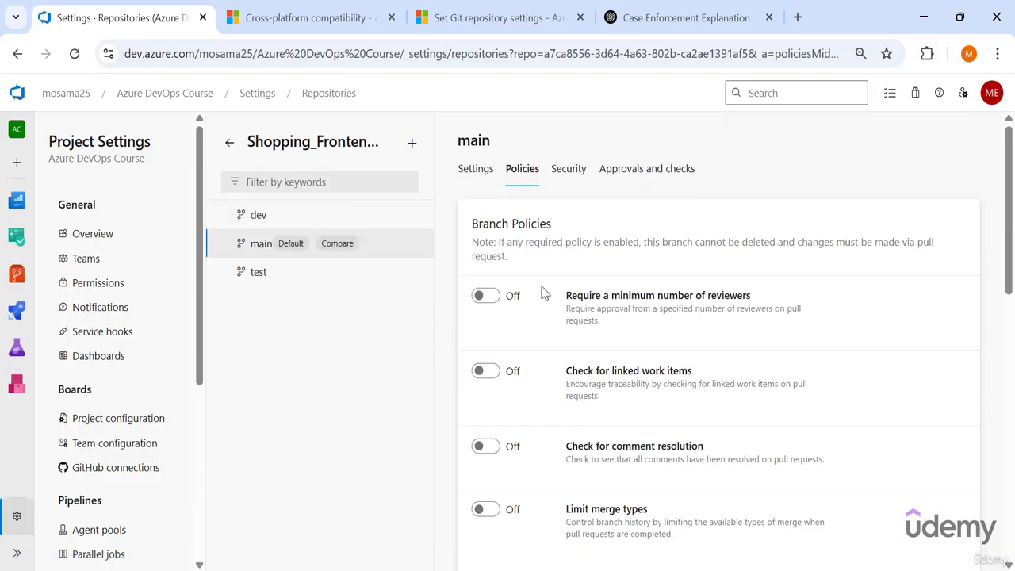
# - Read the Branch Policies note and the description of the Require a minimum number of reviewers policy
pyautogui.moveTo(475, 229); pyautogui.dragTo(514, 262)
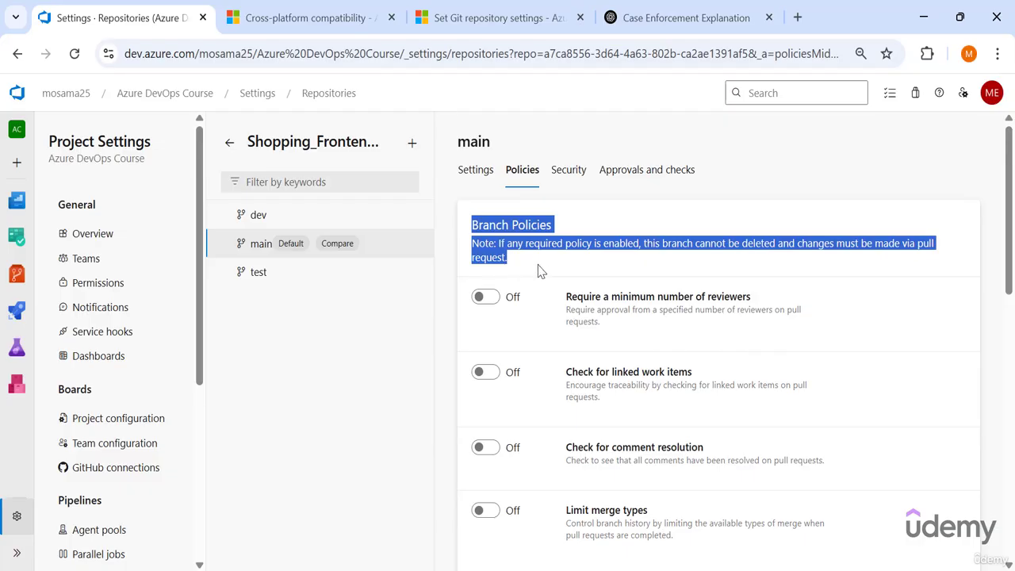
pyautogui.click(536, 278)
pyautogui.scroll(-2, 531, 267)
pyautogui.scroll(2, 531, 268)
pyautogui.moveTo(472, 225); pyautogui.dragTo(540, 261)
pyautogui.moveTo(565, 295); pyautogui.dragTo(624, 324)
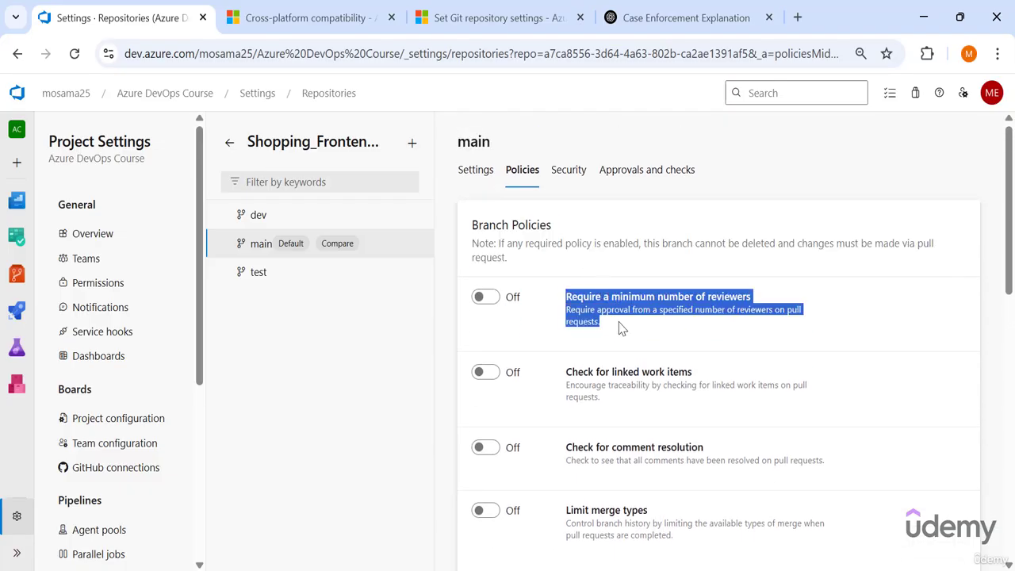
pyautogui.click(613, 329)
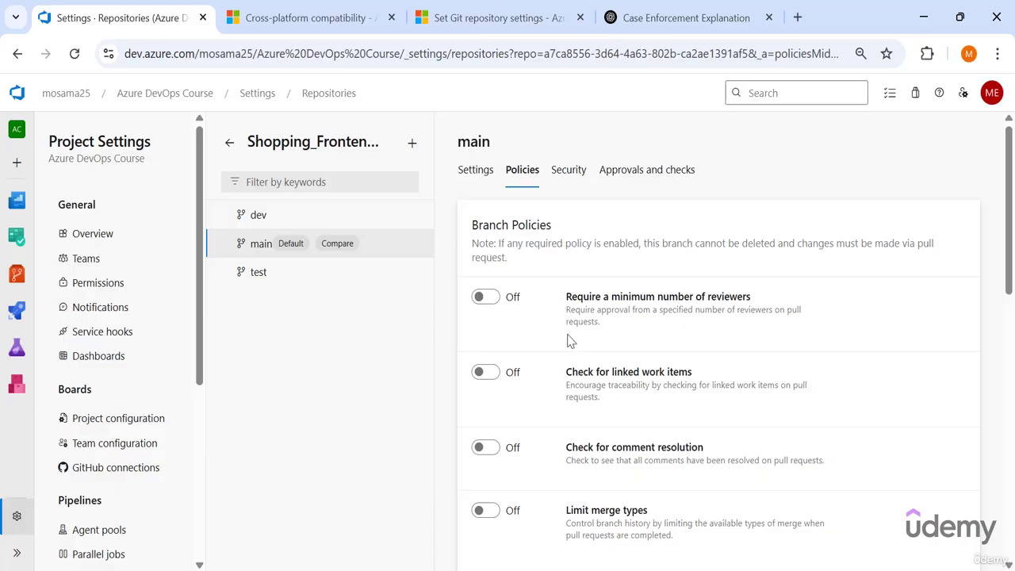
# - Require a minimum of 2 reviewers on the main branch and allow requestors to approve their own changes
pyautogui.click(485, 298)
pyautogui.scroll(-1, 585, 285)
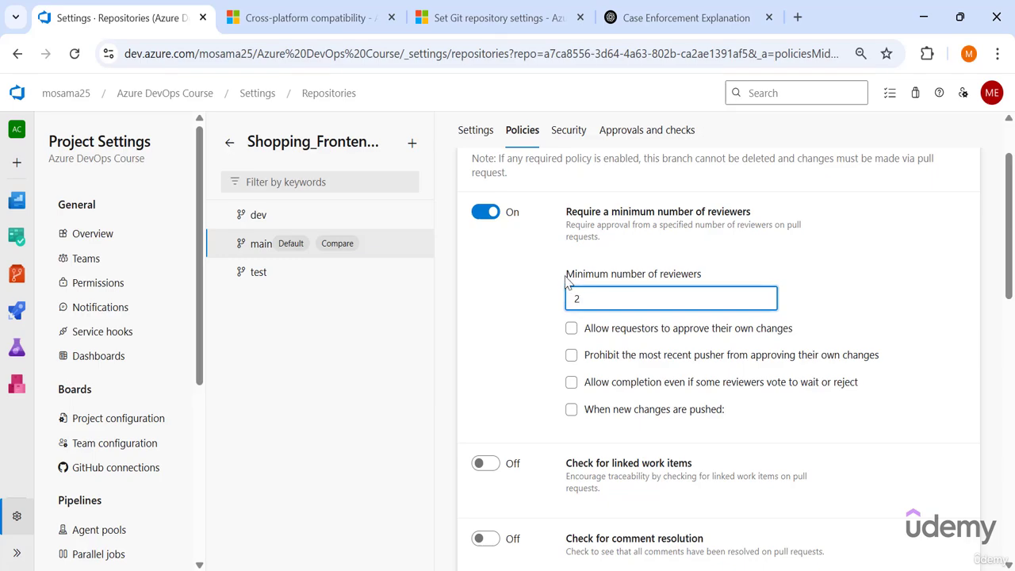
pyautogui.scroll(1, 568, 281)
pyautogui.moveTo(476, 225); pyautogui.dragTo(600, 342)
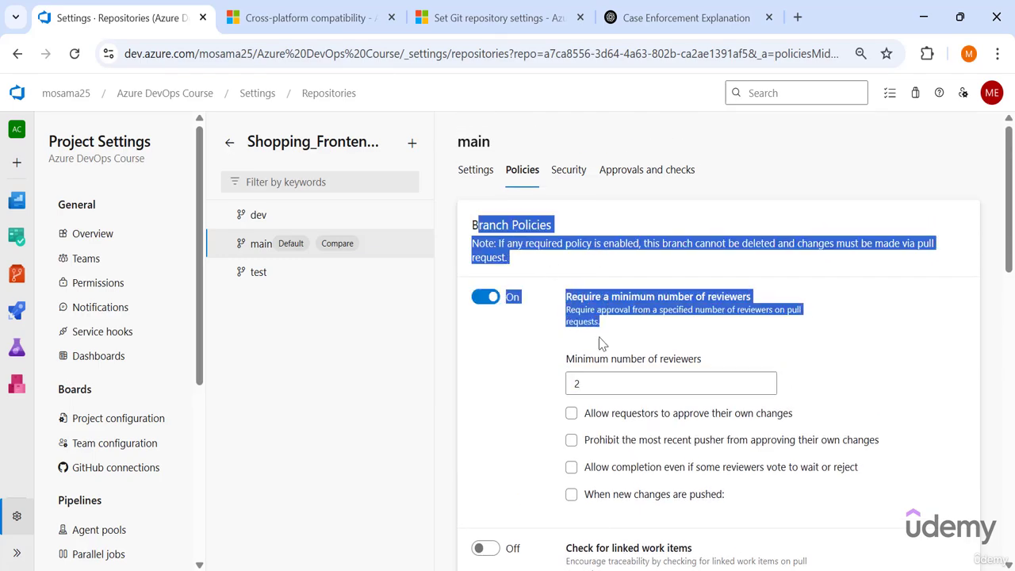
pyautogui.click(587, 382)
pyautogui.scroll(-2, 581, 249)
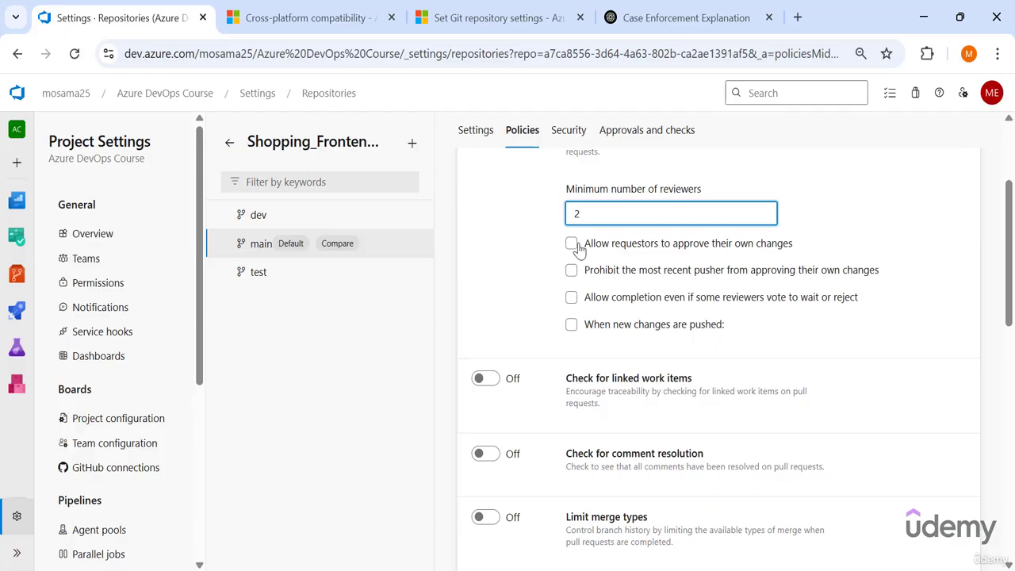
pyautogui.click(571, 243)
pyautogui.scroll(2, 570, 323)
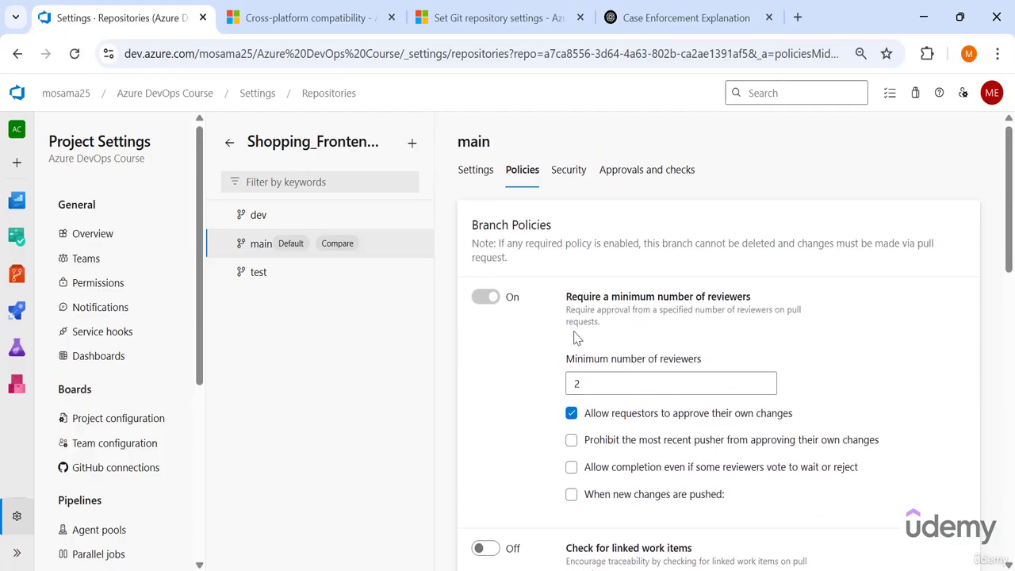
pyautogui.scroll(-1, 608, 335)
pyautogui.click(589, 298)
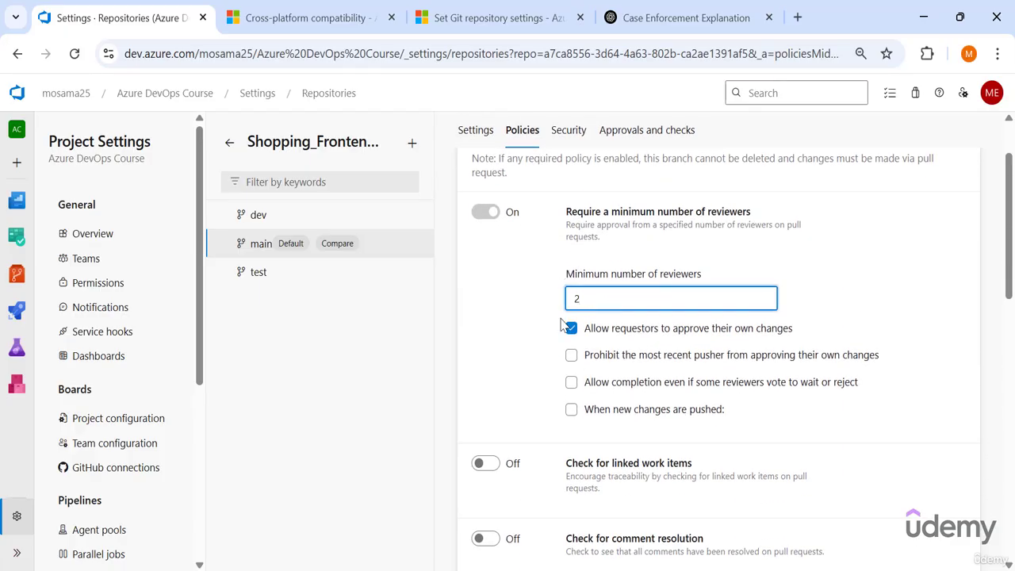
# - Turn on Limit merge types for main, examine the allowed merge types, and turn the policy off
pyautogui.scroll(-3, 587, 325)
pyautogui.scroll(1, 617, 348)
pyautogui.scroll(-1, 621, 346)
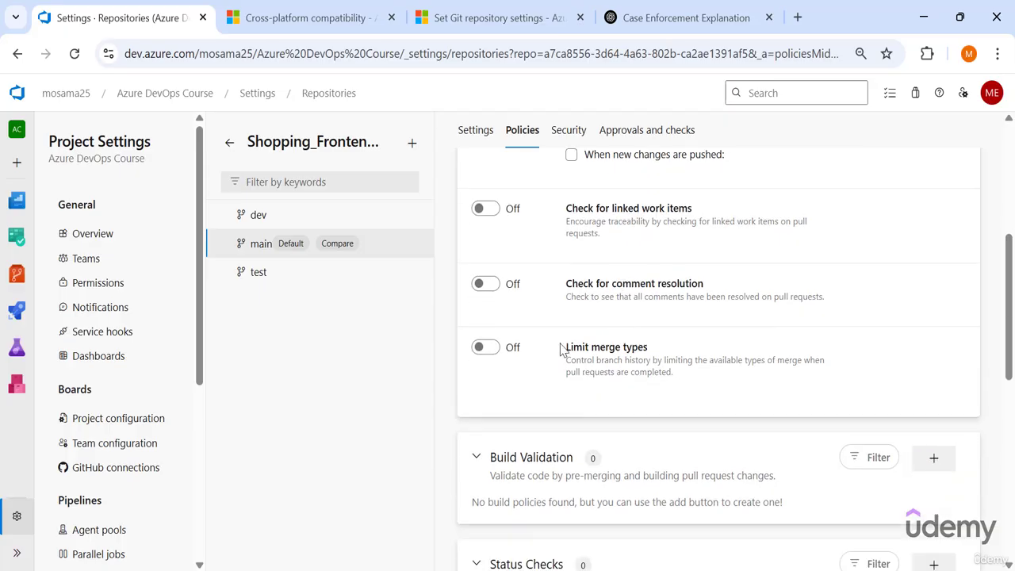
pyautogui.moveTo(564, 349); pyautogui.dragTo(638, 376)
pyautogui.click(486, 347)
pyautogui.scroll(-1, 564, 323)
pyautogui.scroll(-2, 581, 321)
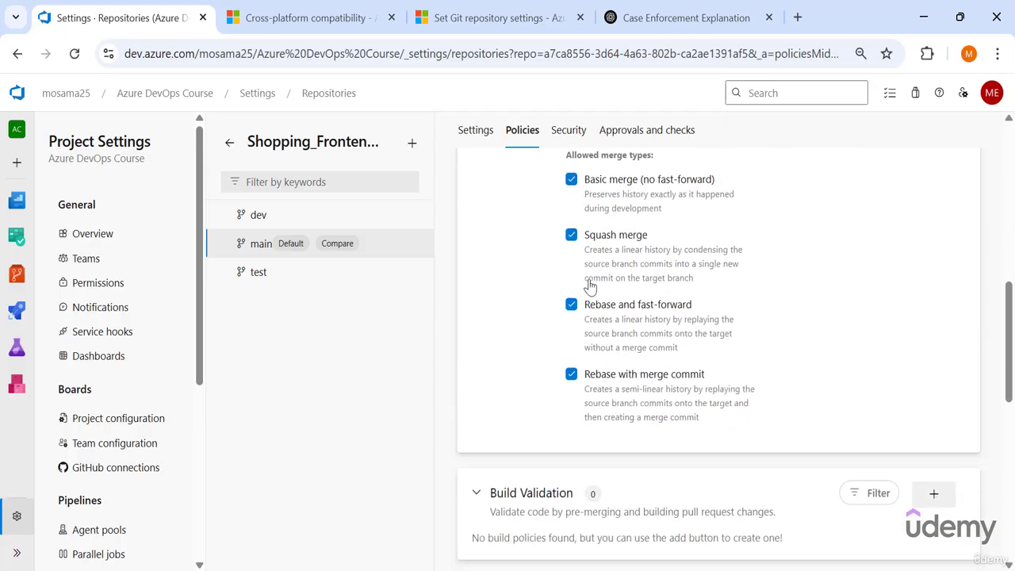
pyautogui.scroll(2, 589, 288)
pyautogui.scroll(-2, 587, 333)
pyautogui.click(574, 311)
# - Add an automatically included reviewer policy to main with the member account as Required, keeping requestor self-approval allowed
pyautogui.scroll(-6, 574, 376)
pyautogui.scroll(2, 563, 283)
pyautogui.moveTo(489, 331); pyautogui.dragTo(738, 371)
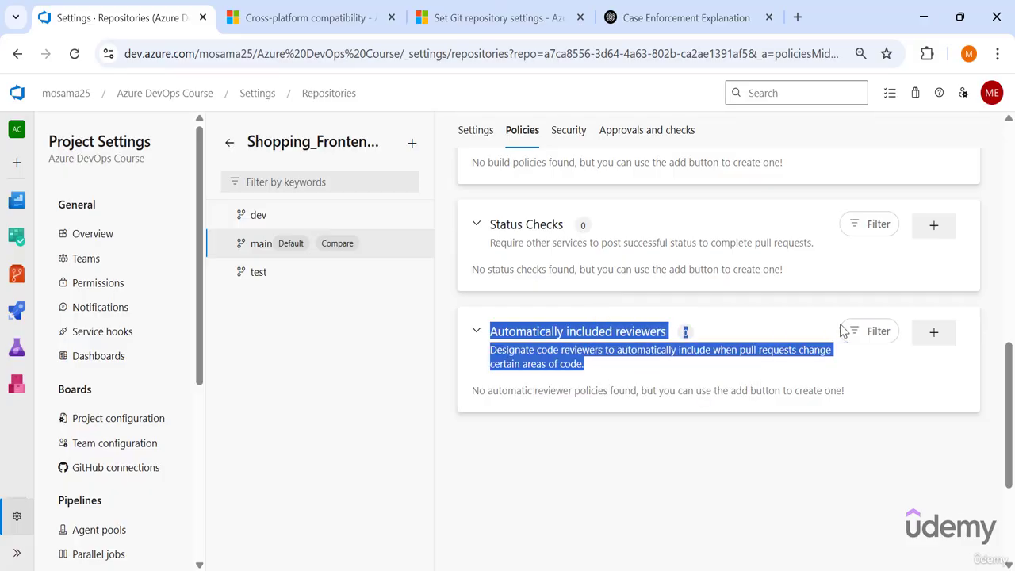
pyautogui.click(932, 334)
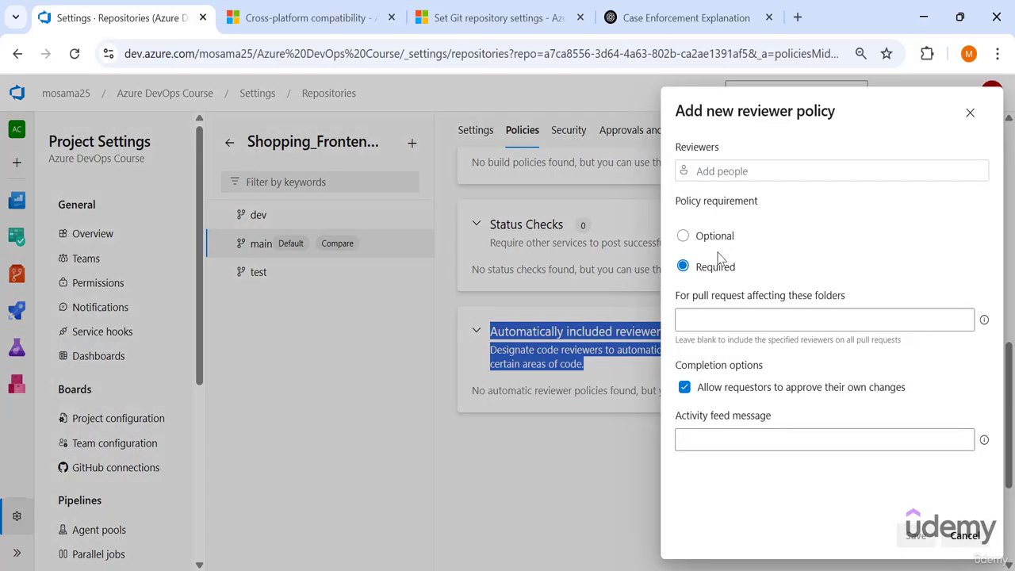
pyautogui.click(736, 171)
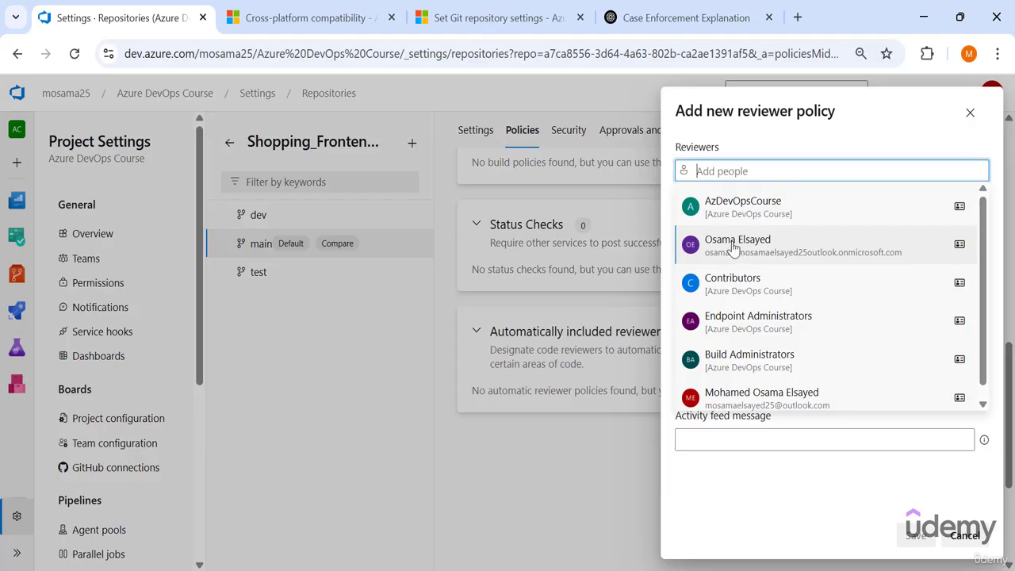
pyautogui.click(733, 247)
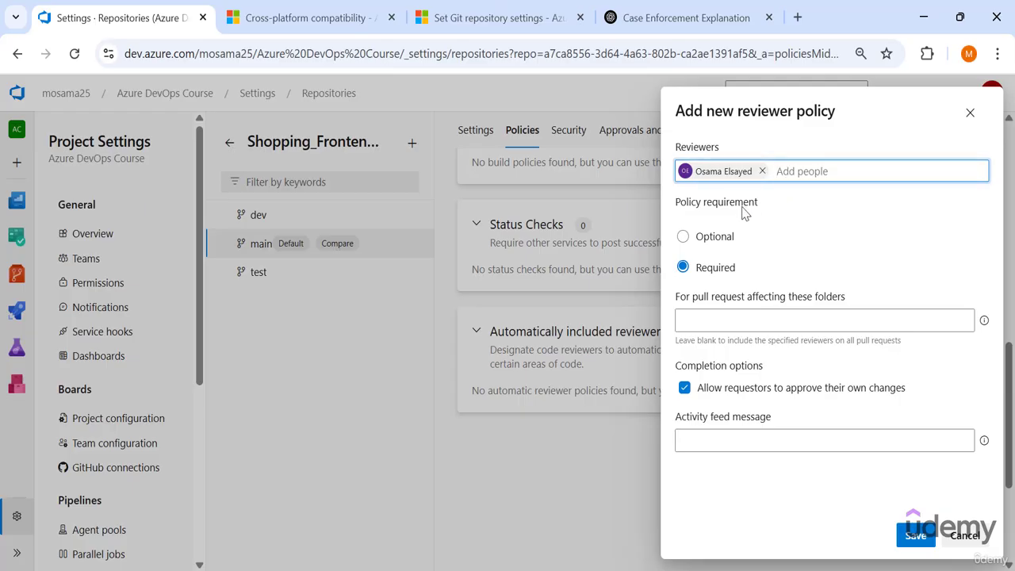
pyautogui.click(916, 535)
pyautogui.scroll(15, 639, 515)
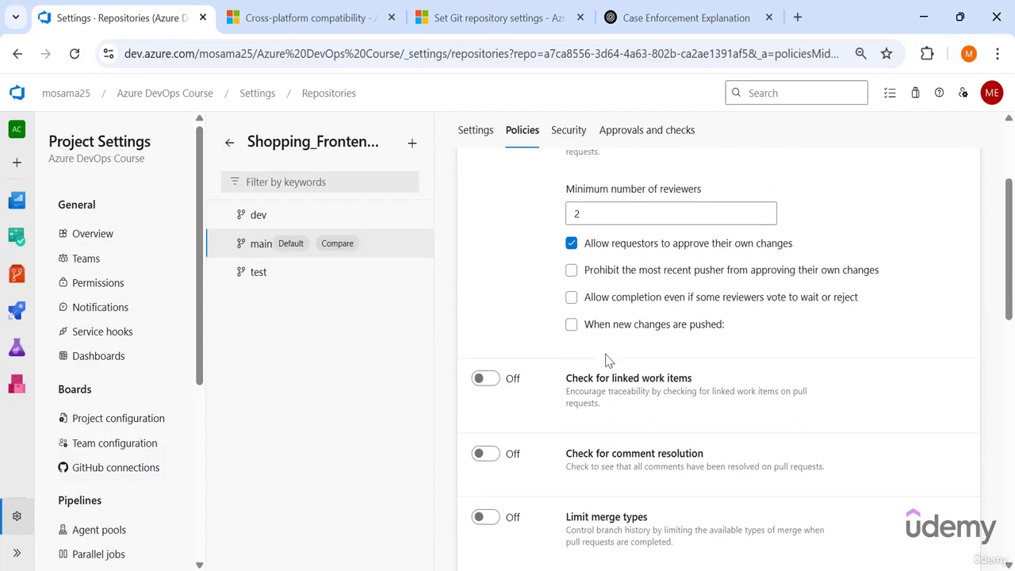
pyautogui.scroll(2, 605, 361)
pyautogui.scroll(-1, 468, 324)
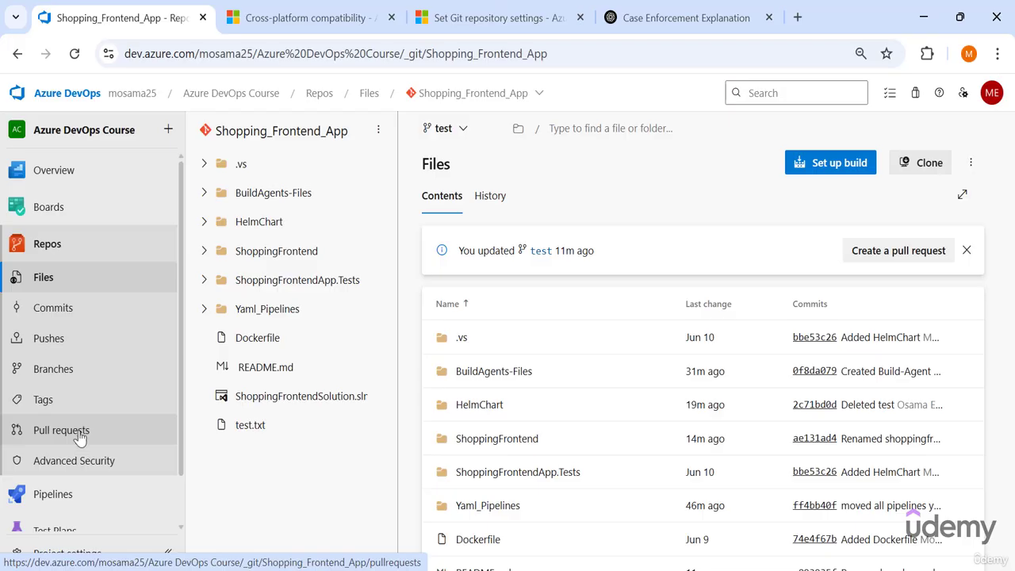
# - Create a pull request titled "testing Branch Policies" from test into main in Shopping_Frontend_App, and check its required reviewer
pyautogui.click(79, 431)
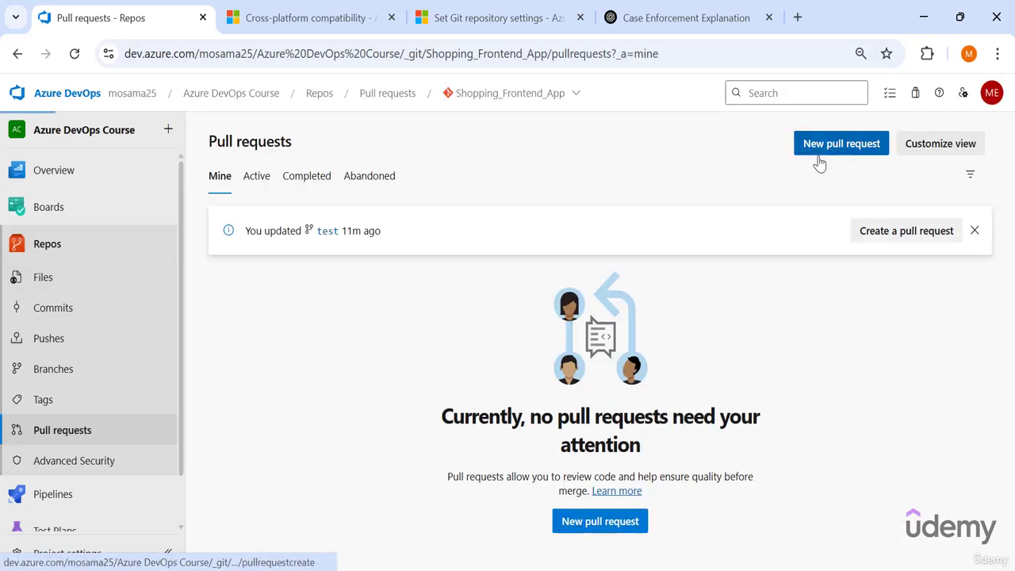
pyautogui.click(837, 144)
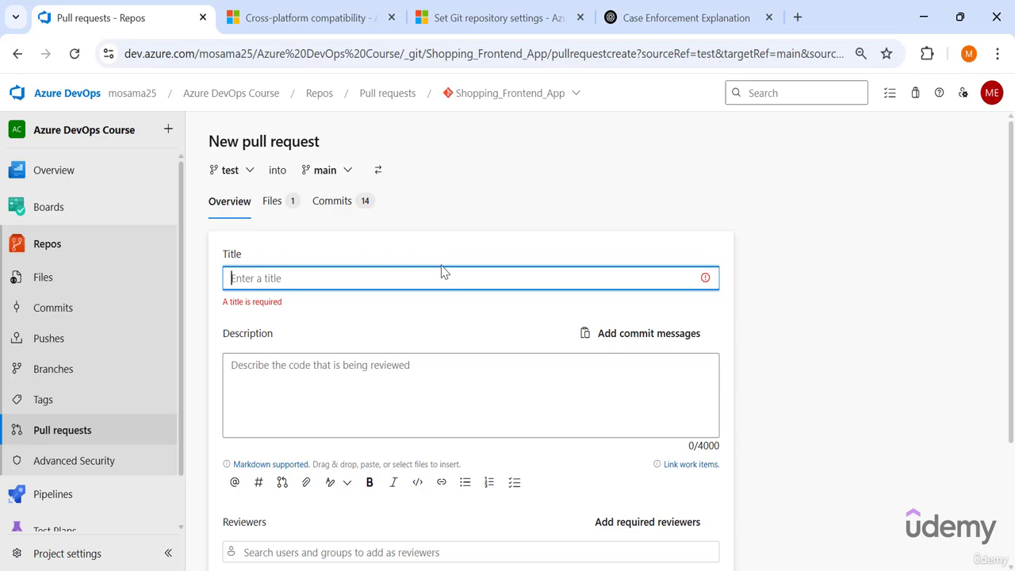
pyautogui.write('testing Br')
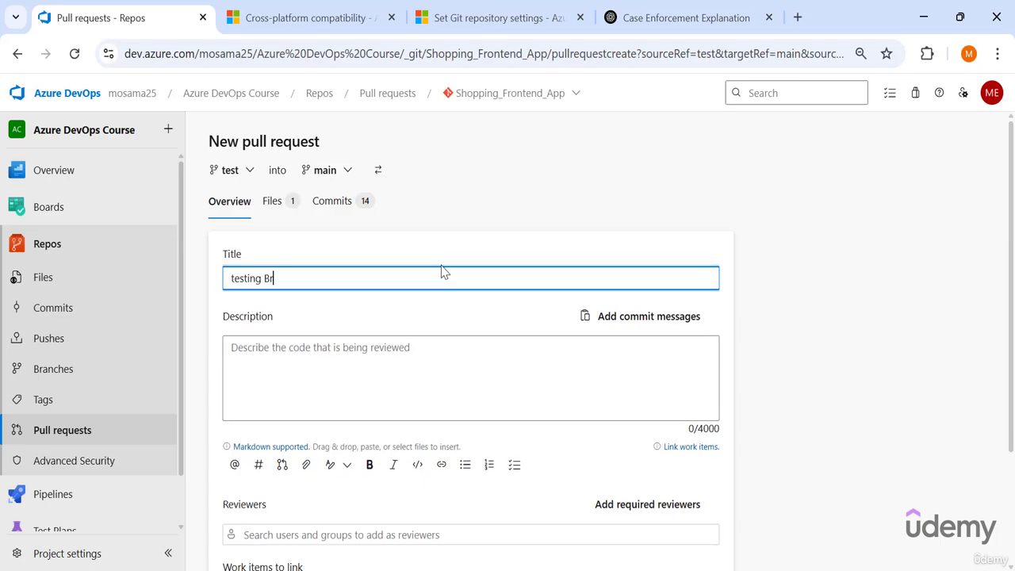
pyautogui.write('anch Policies')
pyautogui.scroll(-2, 411, 420)
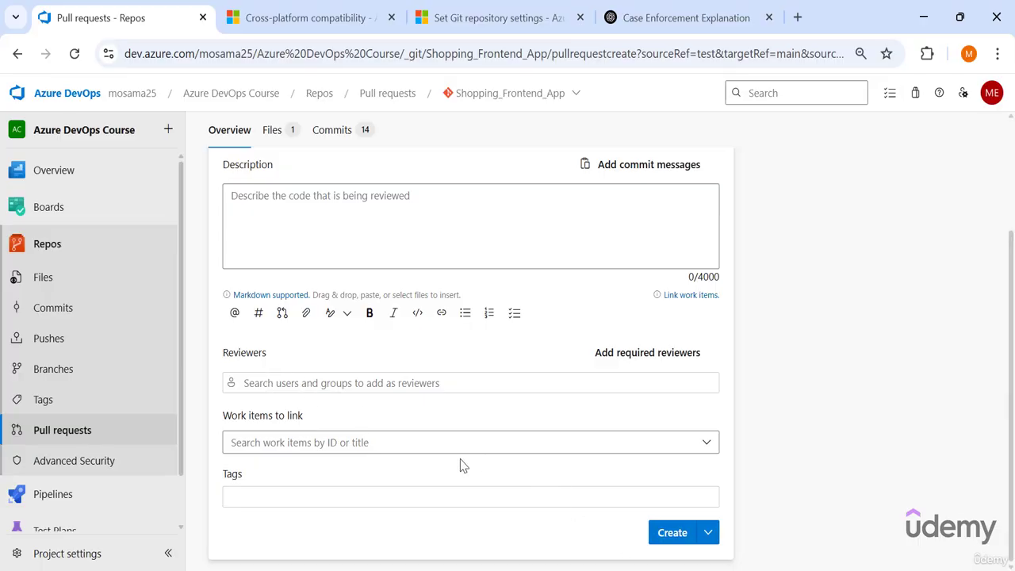
pyautogui.click(674, 535)
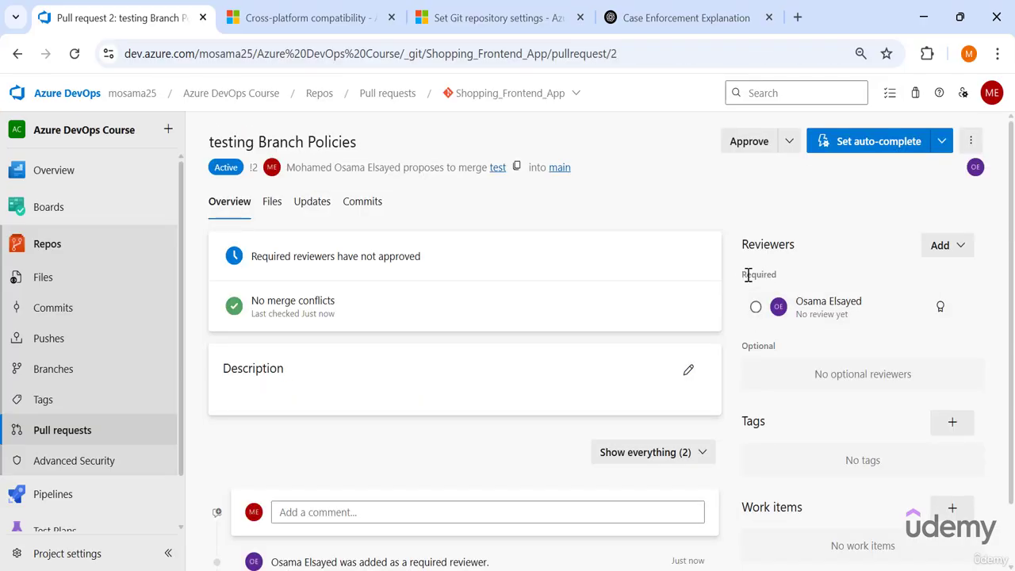
pyautogui.moveTo(748, 275); pyautogui.dragTo(772, 276)
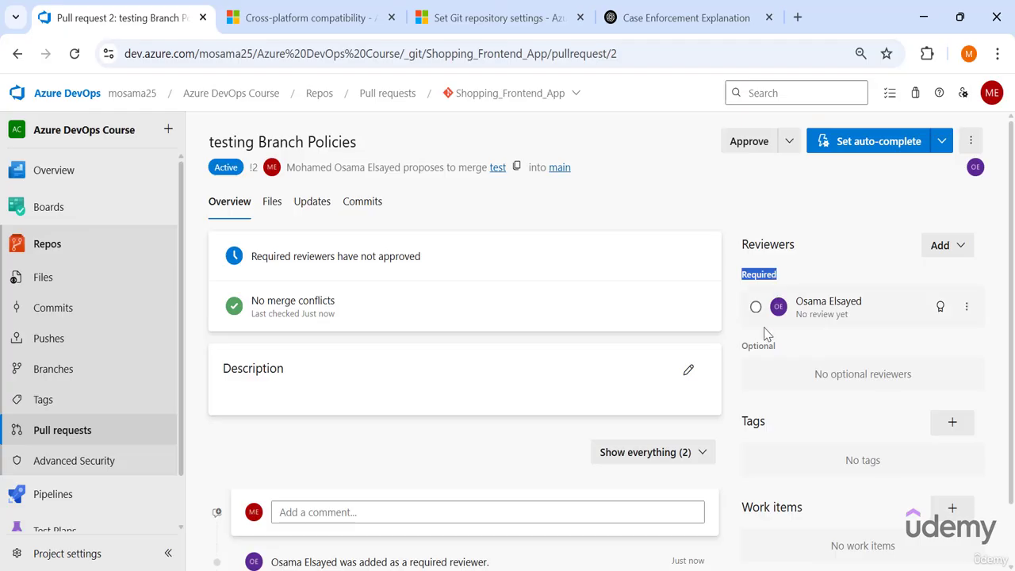
pyautogui.moveTo(765, 334); pyautogui.dragTo(790, 339)
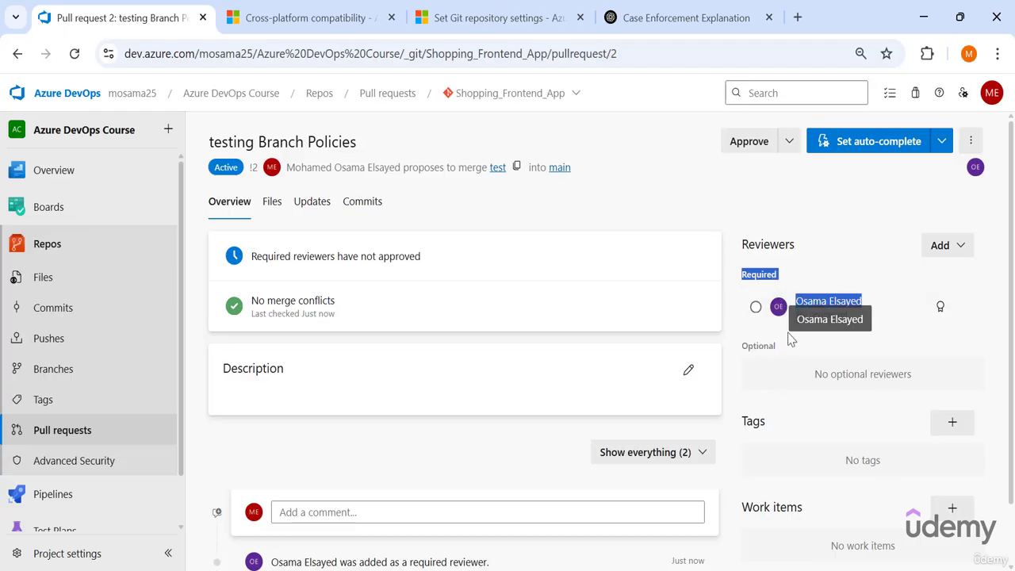
# - Approve the "testing Branch Policies" pull request from the requestor's account and check which reviewer must still approve
pyautogui.click(777, 232)
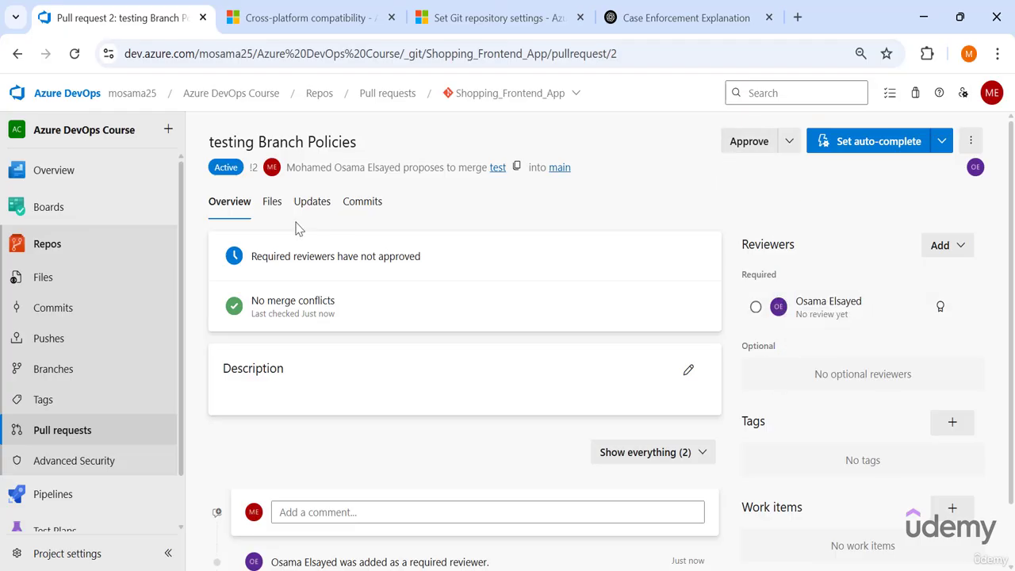
pyautogui.click(737, 143)
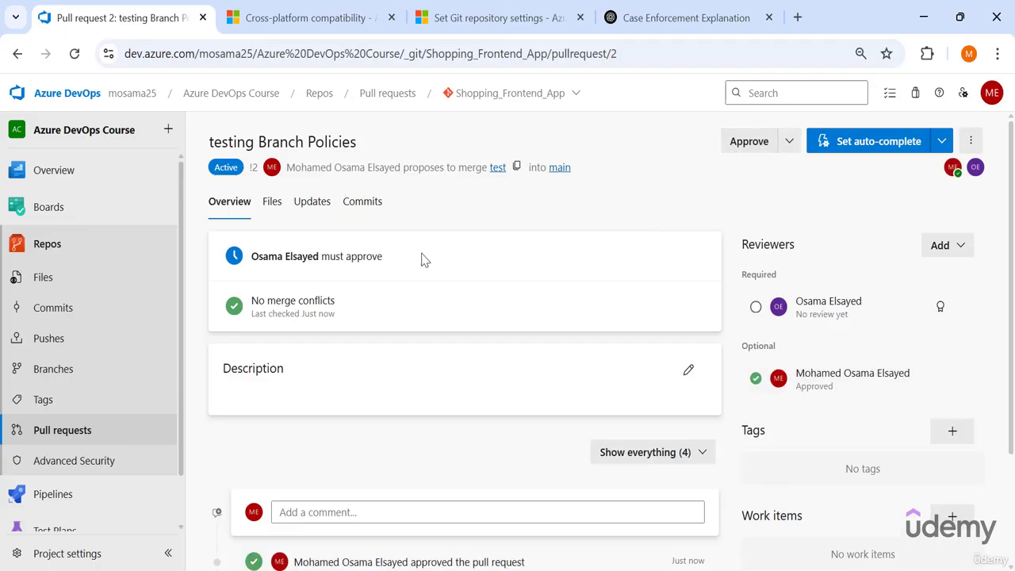
pyautogui.moveTo(384, 256); pyautogui.dragTo(256, 261)
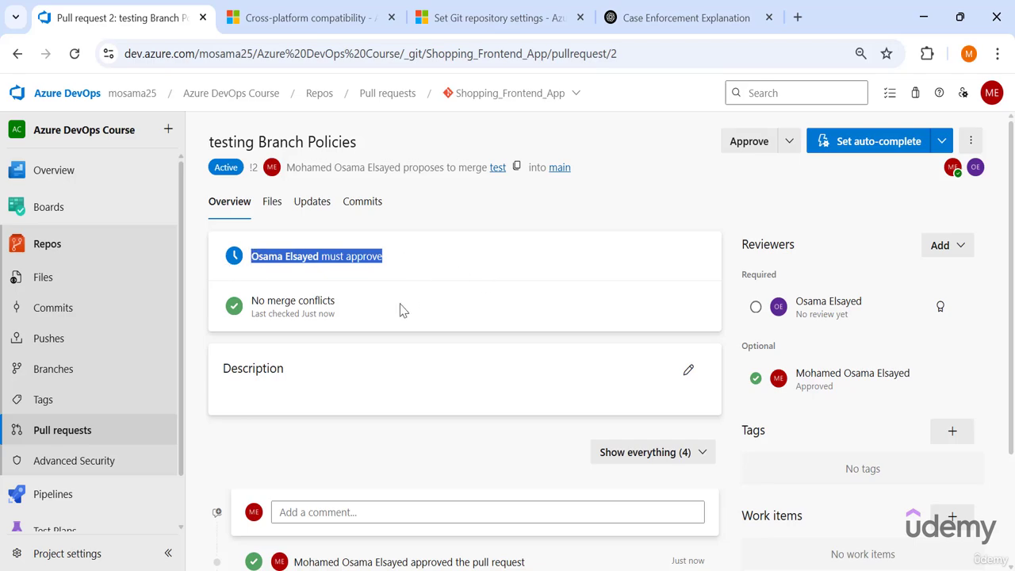
pyautogui.click(398, 266)
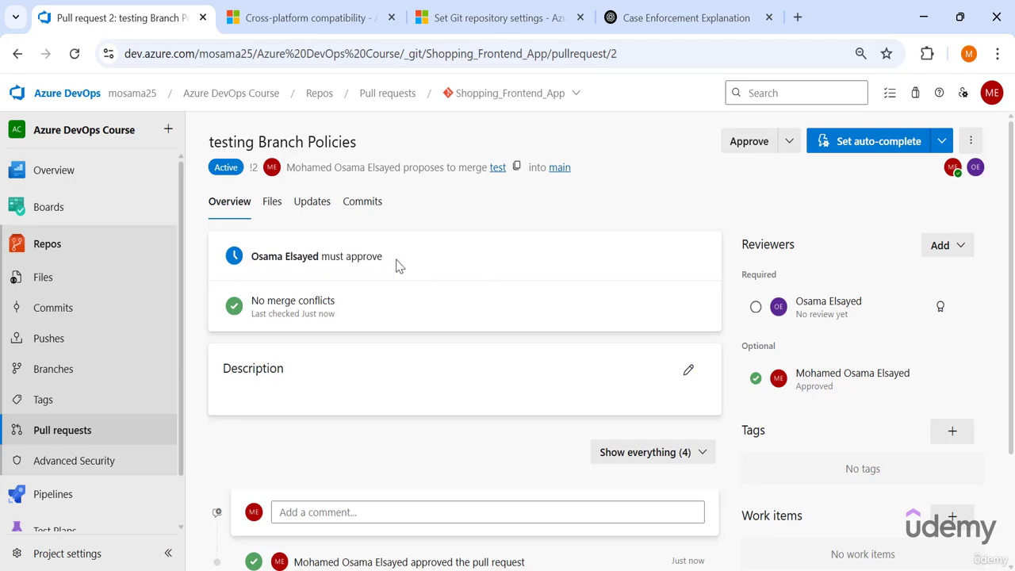
# - Switch to the incognito browser session of the required reviewer and approve the assigned "testing Branch Policies" pull request
pyautogui.hotkey('alt', 'Tab')
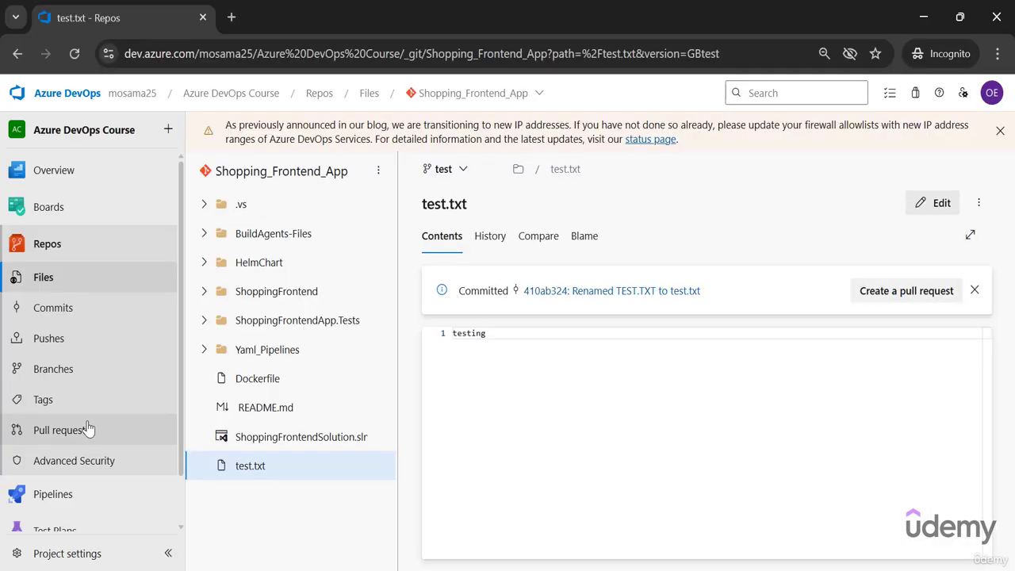
pyautogui.click(89, 428)
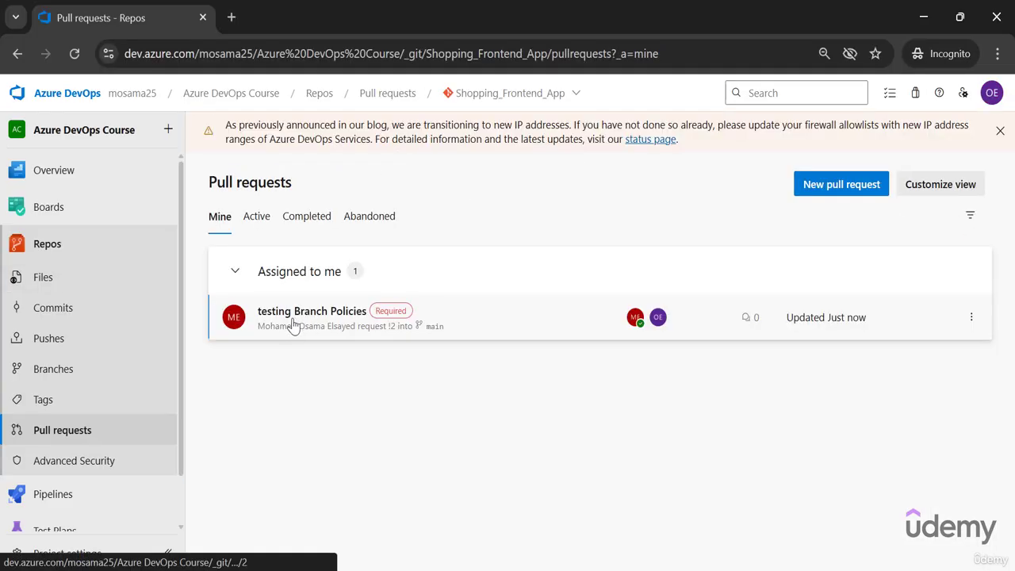
pyautogui.moveTo(269, 277); pyautogui.dragTo(356, 267)
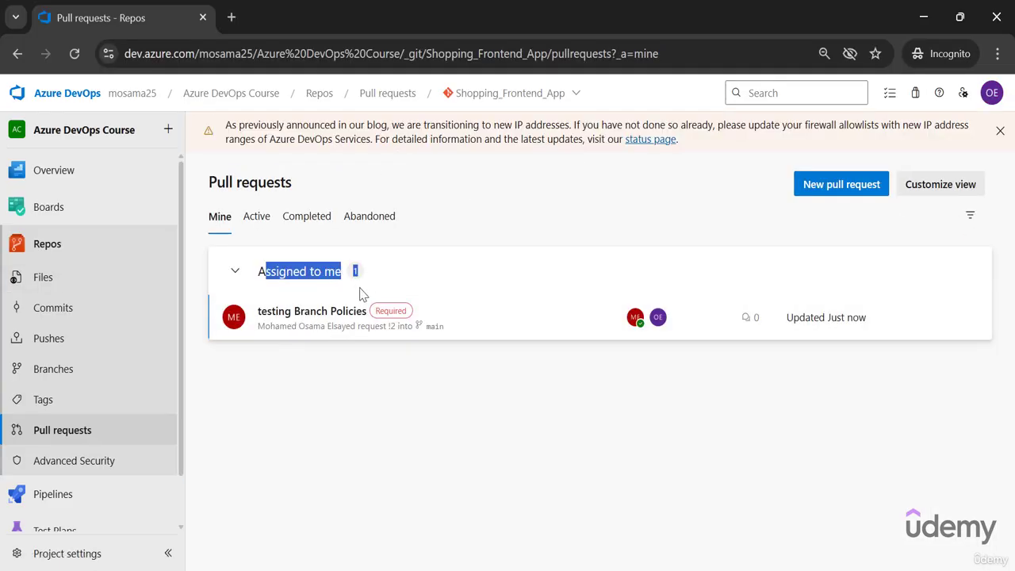
pyautogui.click(324, 317)
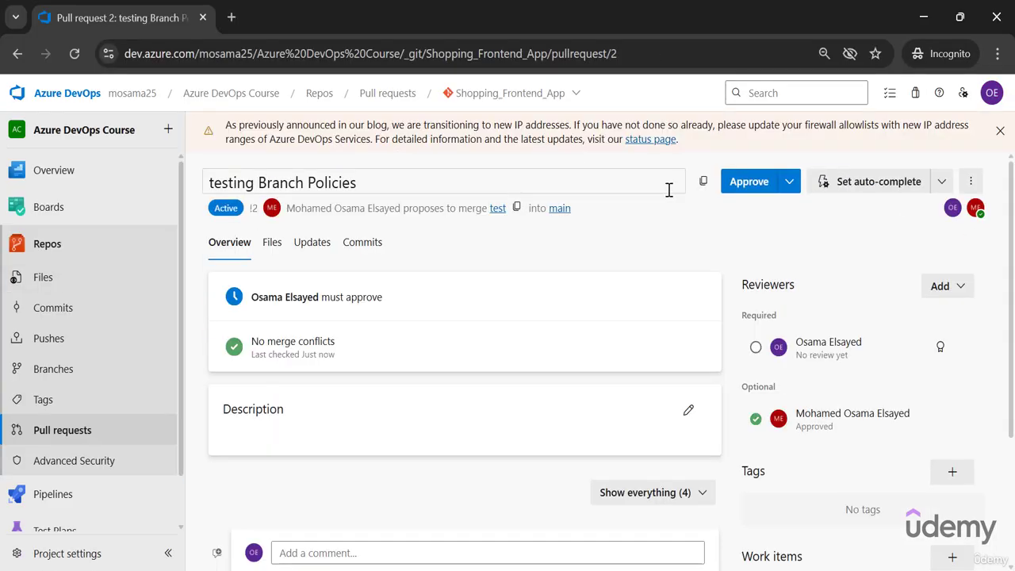
pyautogui.click(749, 181)
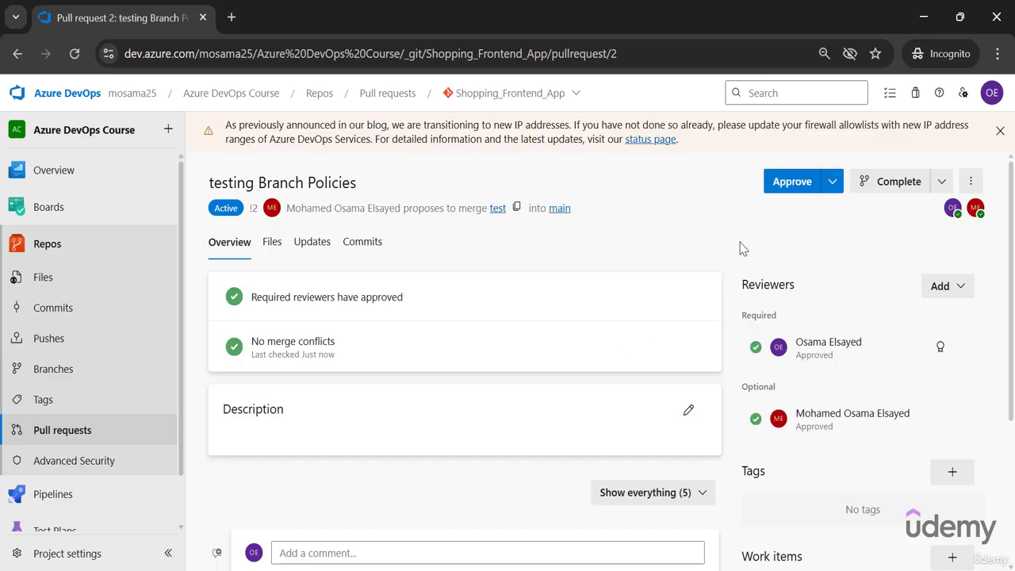
pyautogui.click(991, 94)
pyautogui.click(247, 317)
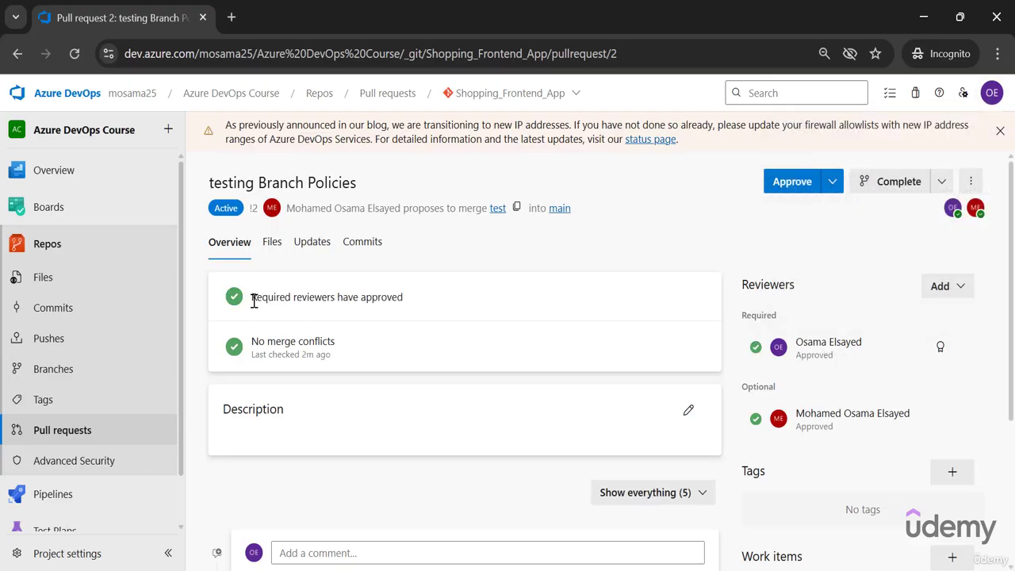
# - Check the required reviewers' approval status and complete the pull request with Merge (no fast forward), completing associated work items after merging
pyautogui.moveTo(252, 301); pyautogui.dragTo(468, 301)
pyautogui.click(468, 307)
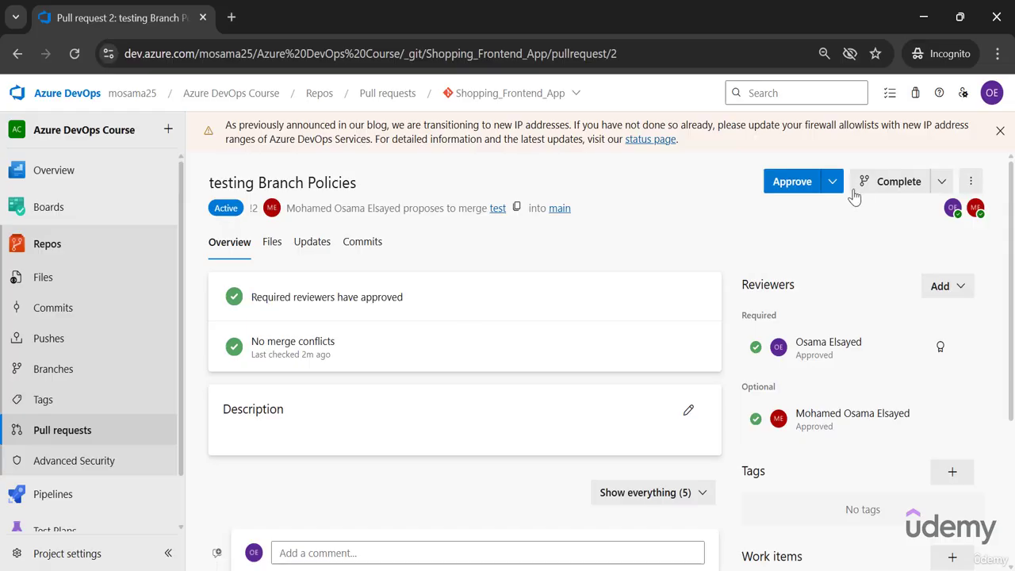
pyautogui.click(896, 184)
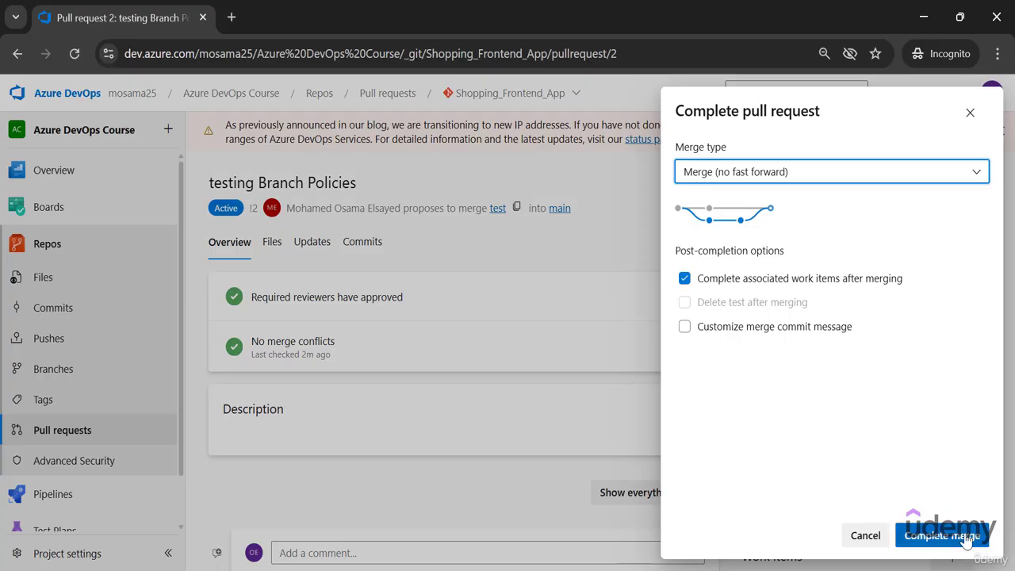
pyautogui.click(952, 537)
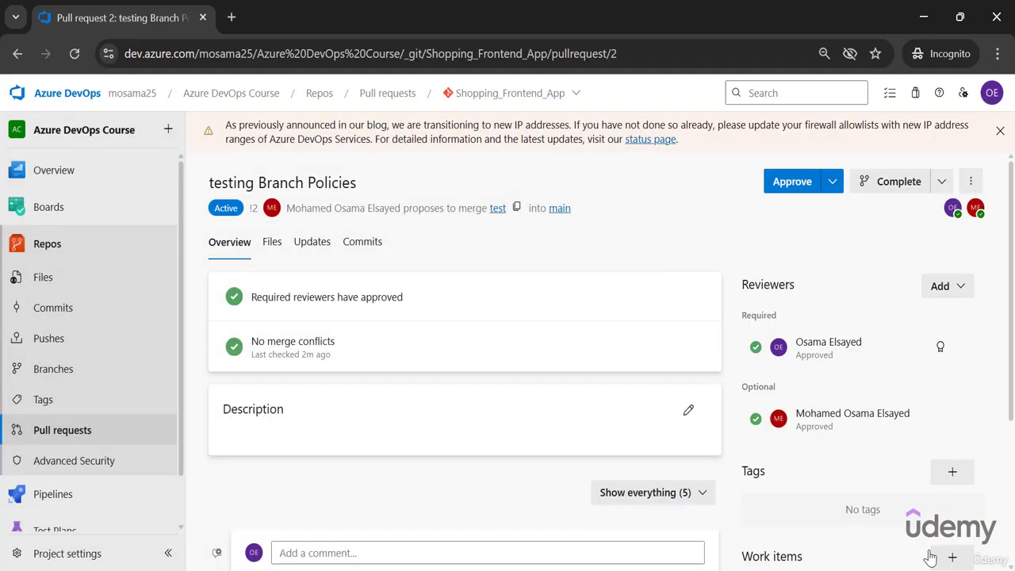
pyautogui.click(420, 240)
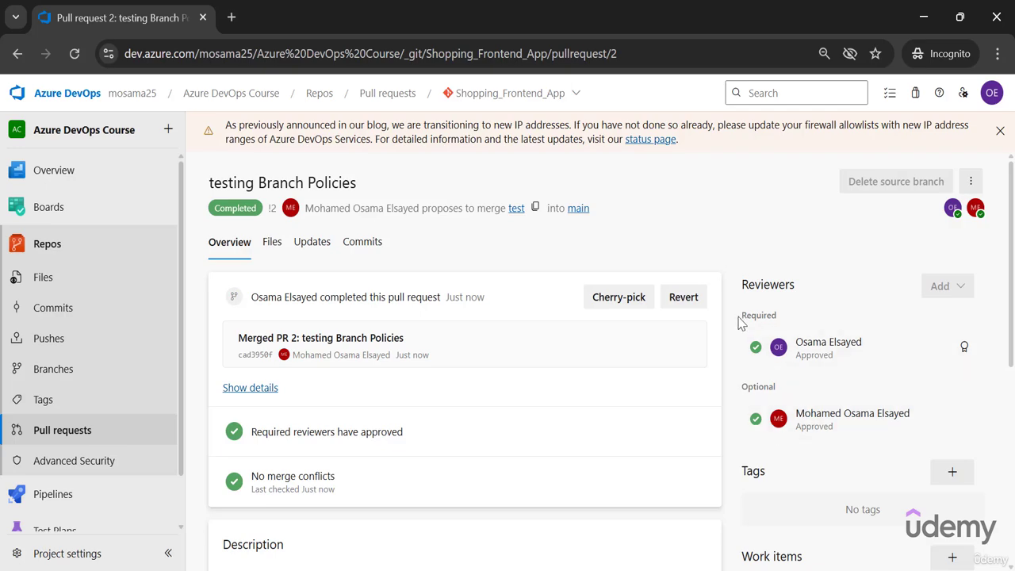
# - Examine the required and optional reviewers' approvals on the completed pull request
pyautogui.moveTo(742, 310); pyautogui.dragTo(867, 347)
pyautogui.click(868, 346)
pyautogui.moveTo(740, 316); pyautogui.dragTo(839, 376)
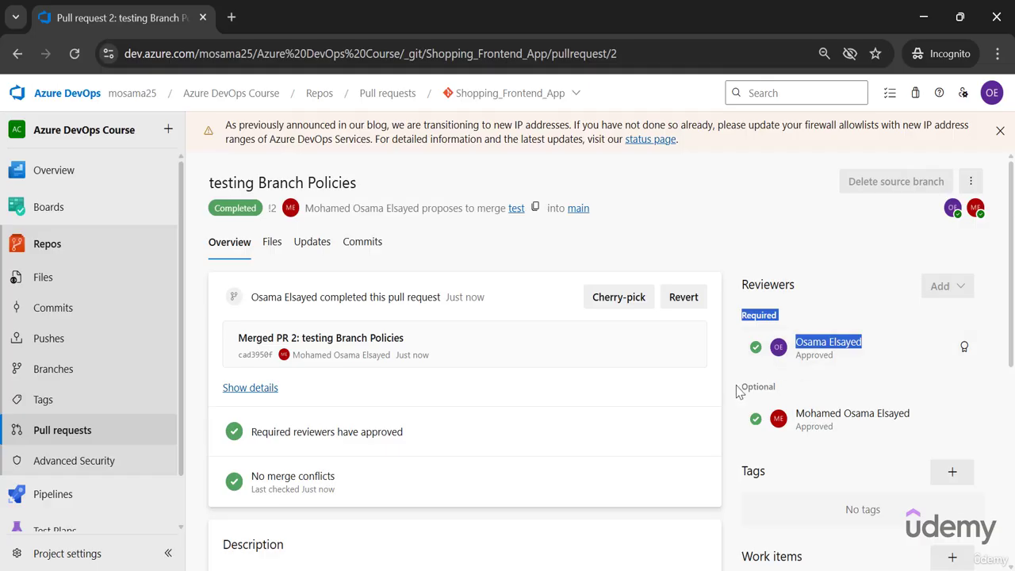
pyautogui.moveTo(740, 387); pyautogui.dragTo(873, 431)
pyautogui.click(745, 311)
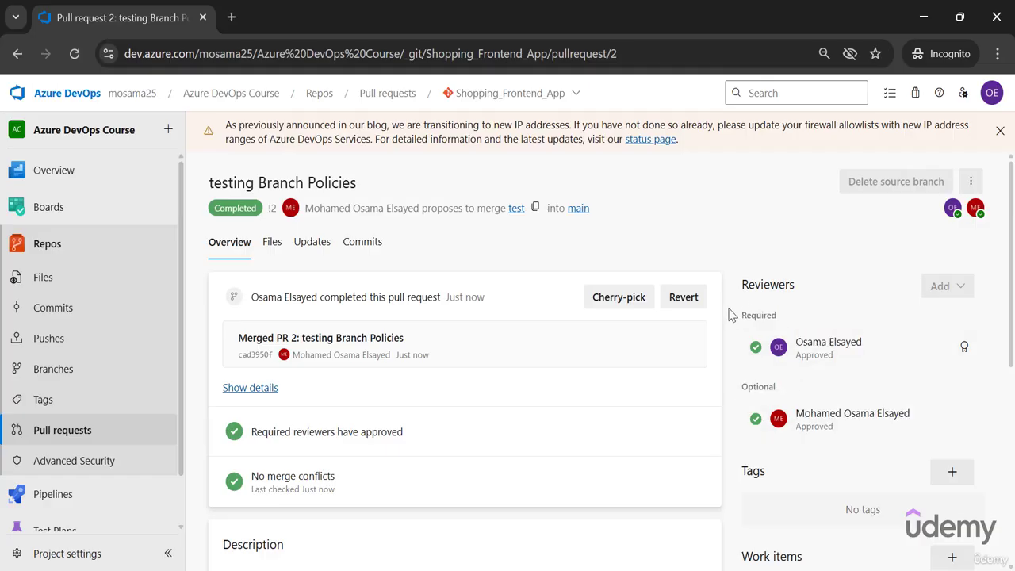
pyautogui.moveTo(735, 321); pyautogui.dragTo(863, 438)
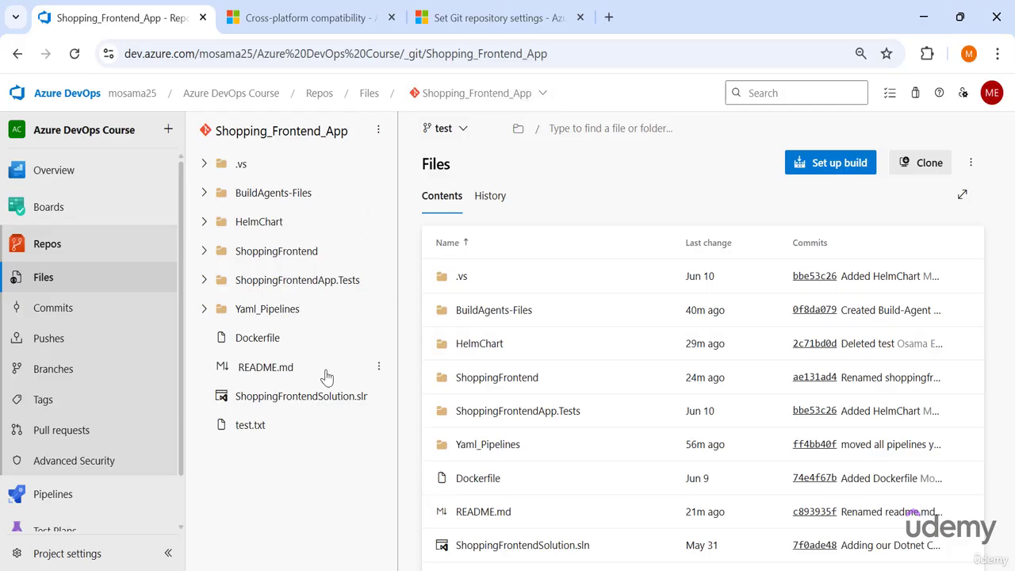
# - Open the Yaml_Pipelines folder on Shopping_Frontend_App's test branch and examine its path and pipeline files
pyautogui.click(251, 317)
pyautogui.click(366, 54)
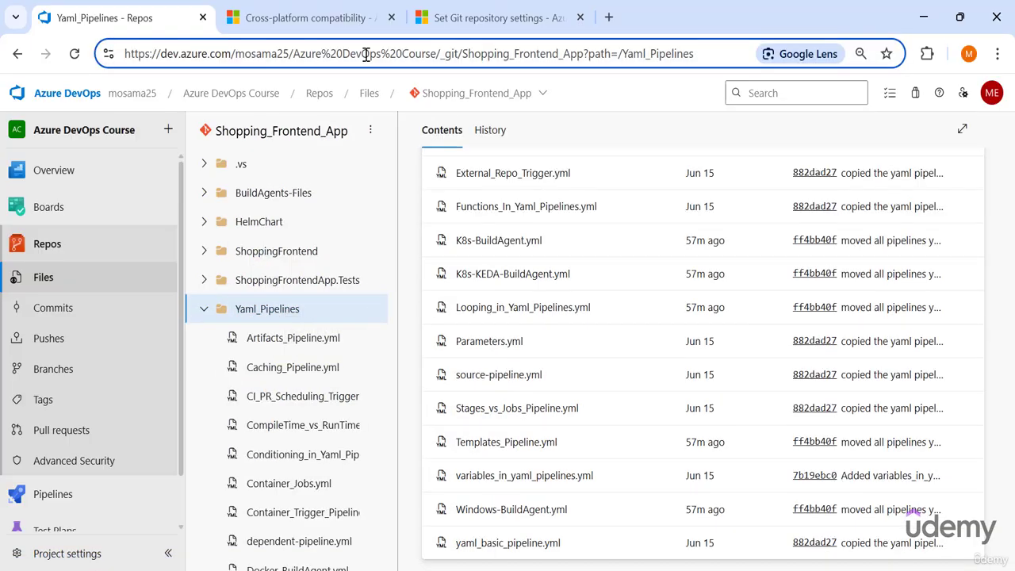
pyautogui.moveTo(559, 53); pyautogui.dragTo(146, 53)
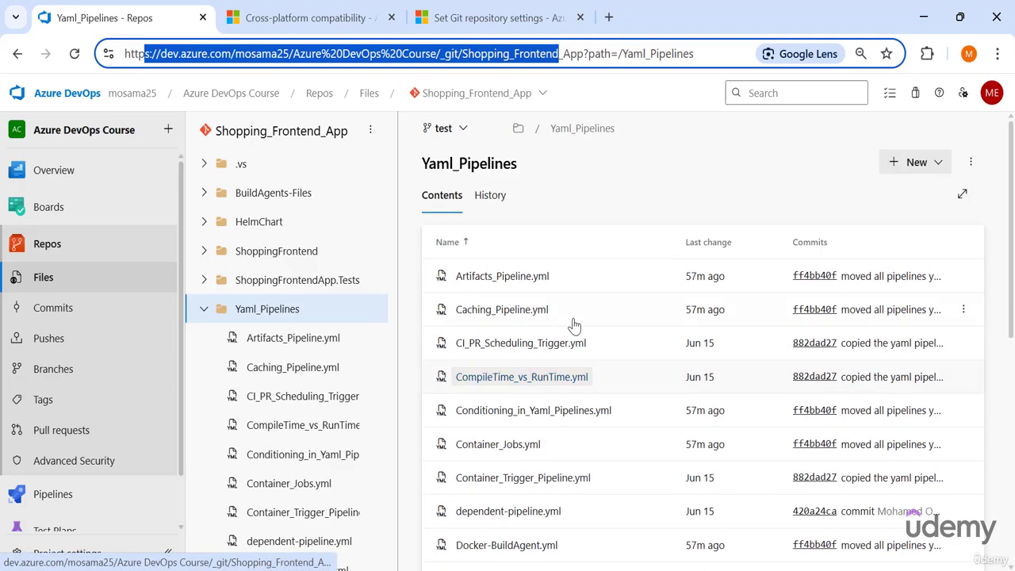
pyautogui.scroll(-1, 476, 317)
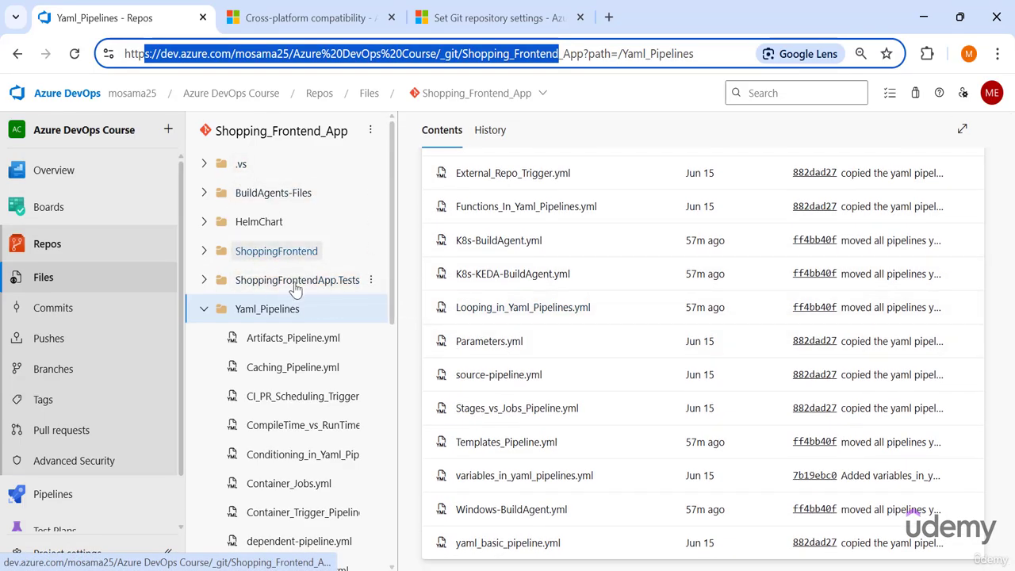
# - Expand the BuildAgents-Files folder and view the contents of Deployment.yml, ScaledJob.yml and Secret.yml
pyautogui.click(206, 225)
pyautogui.click(203, 222)
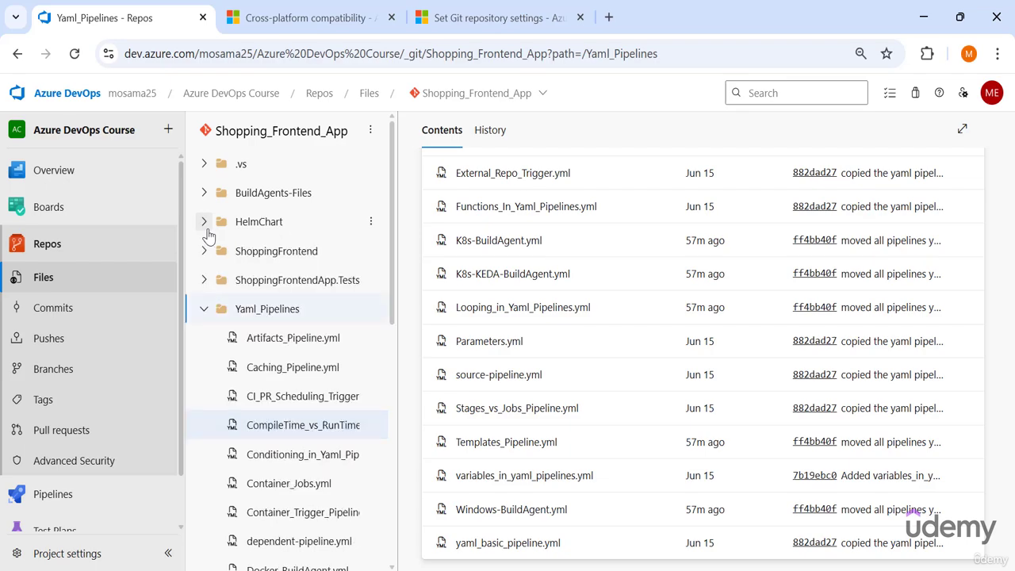
pyautogui.click(204, 192)
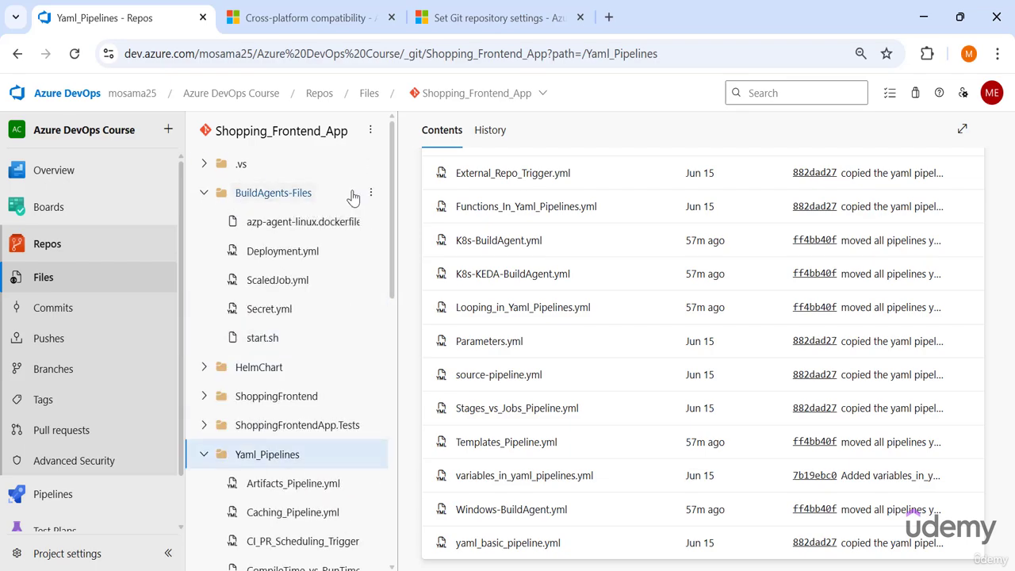
pyautogui.click(299, 258)
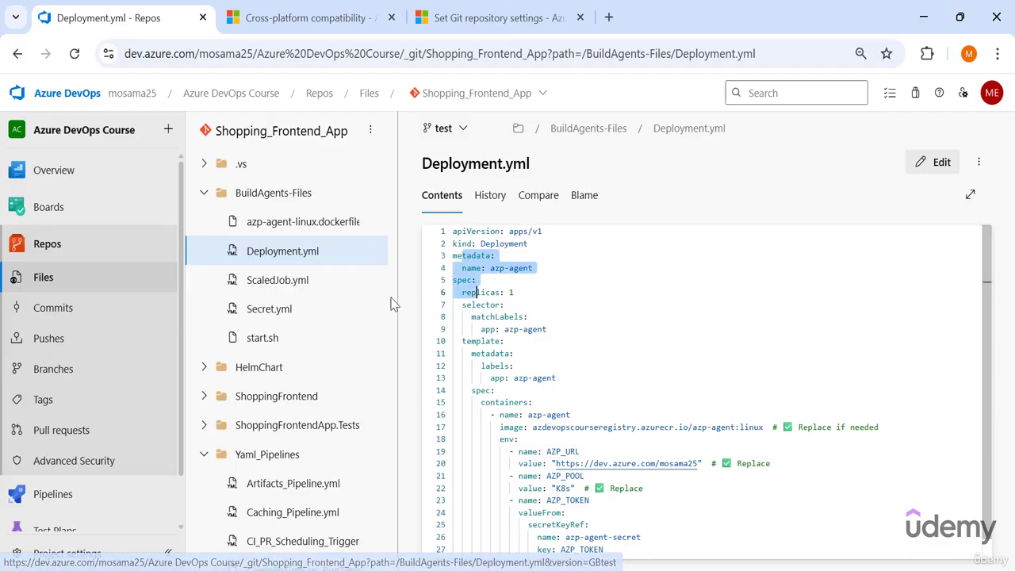
pyautogui.click(283, 282)
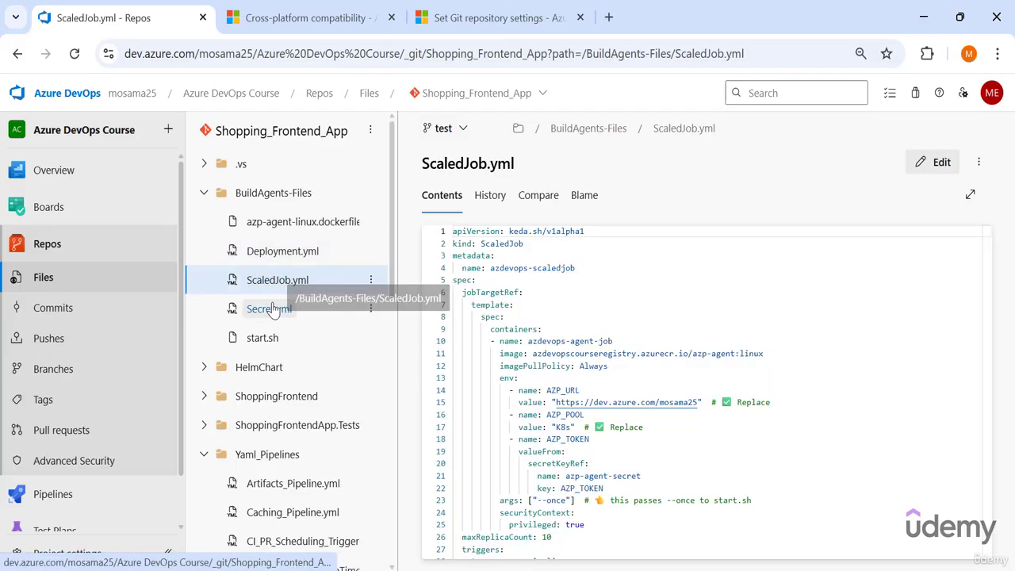
pyautogui.click(273, 310)
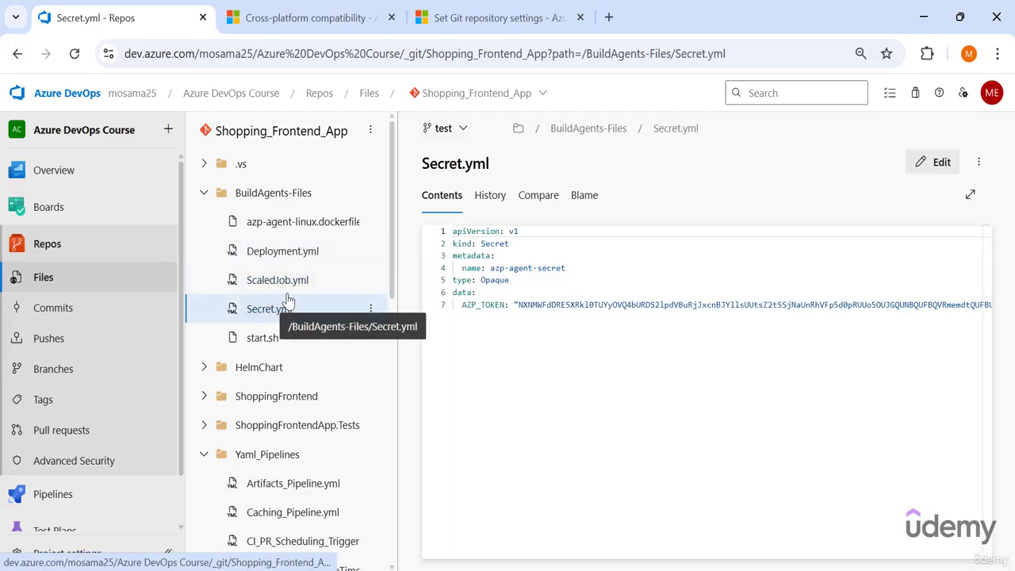
pyautogui.click(280, 283)
# - Open azp-agent-linux.dockerfile in BuildAgents-Files and read through its build instructions
pyautogui.click(266, 225)
pyautogui.scroll(-2, 484, 274)
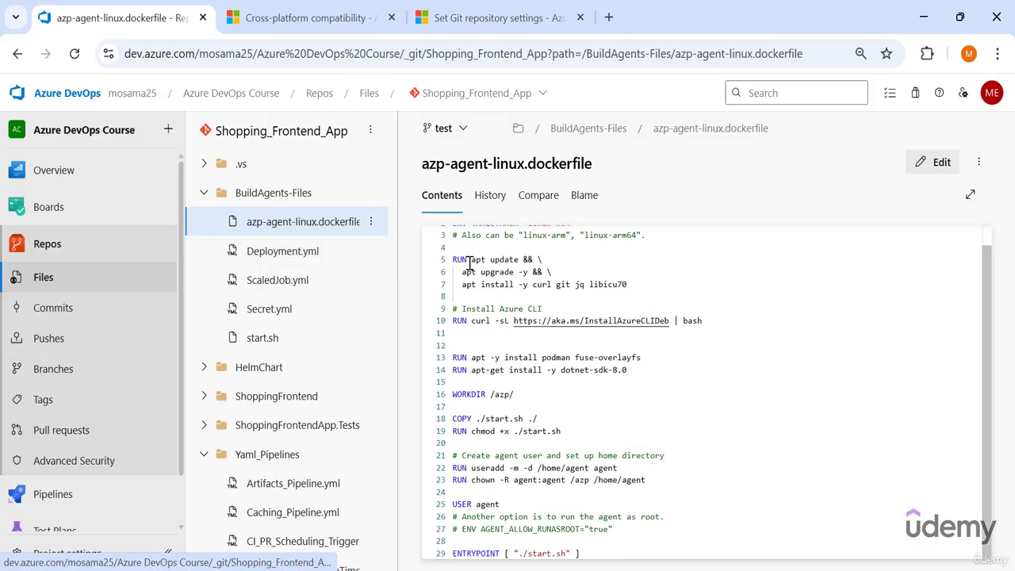
pyautogui.scroll(2, 526, 417)
pyautogui.scroll(-2, 483, 238)
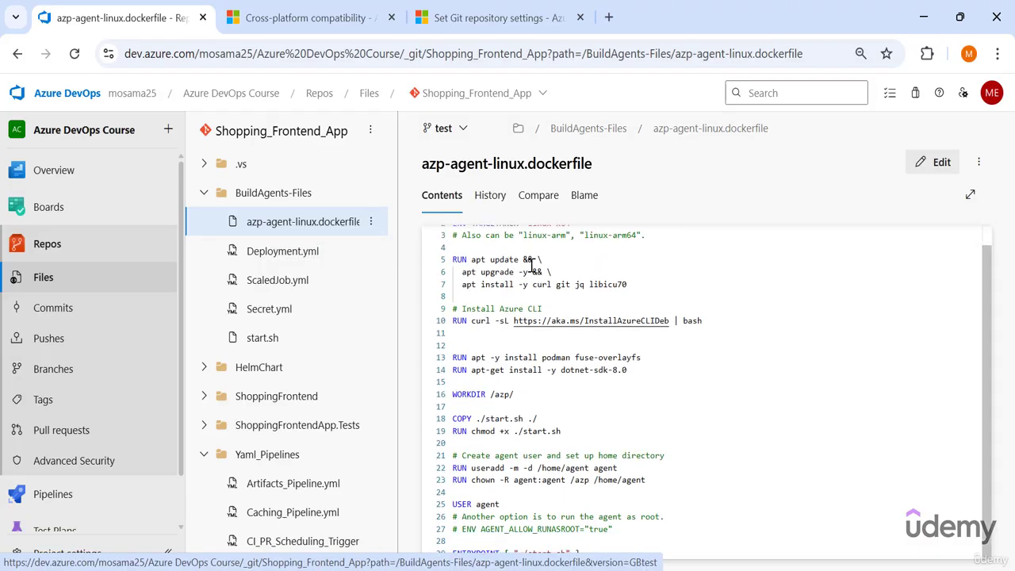
pyautogui.moveTo(479, 248); pyautogui.dragTo(466, 334)
# - Open the Dockerfile at the repository root and examine its instructions from WORKDIR to ENTRYPOINT
pyautogui.scroll(-7, 287, 292)
pyautogui.click(272, 471)
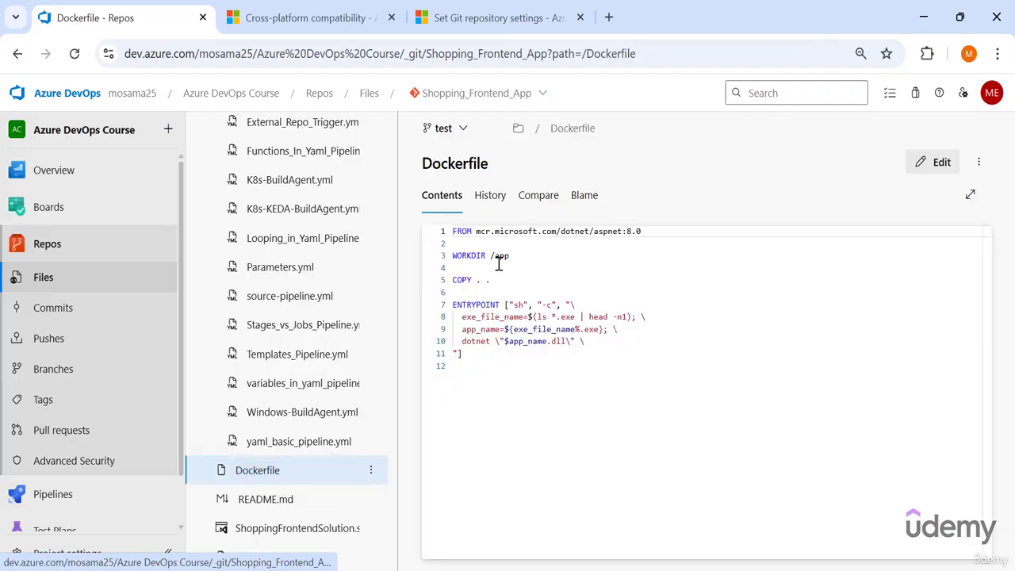
pyautogui.moveTo(453, 256); pyautogui.dragTo(486, 355)
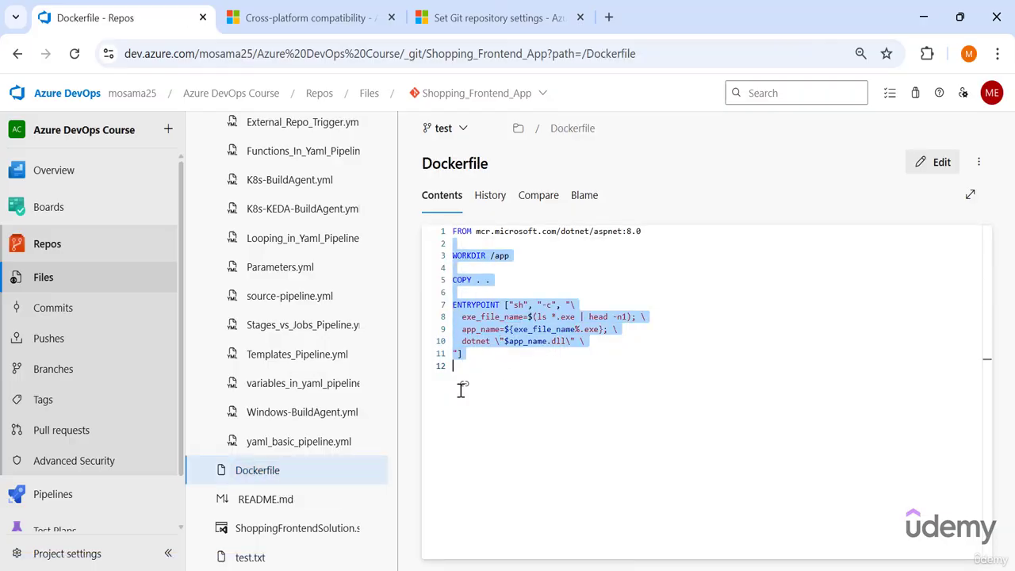
pyautogui.scroll(10, 336, 351)
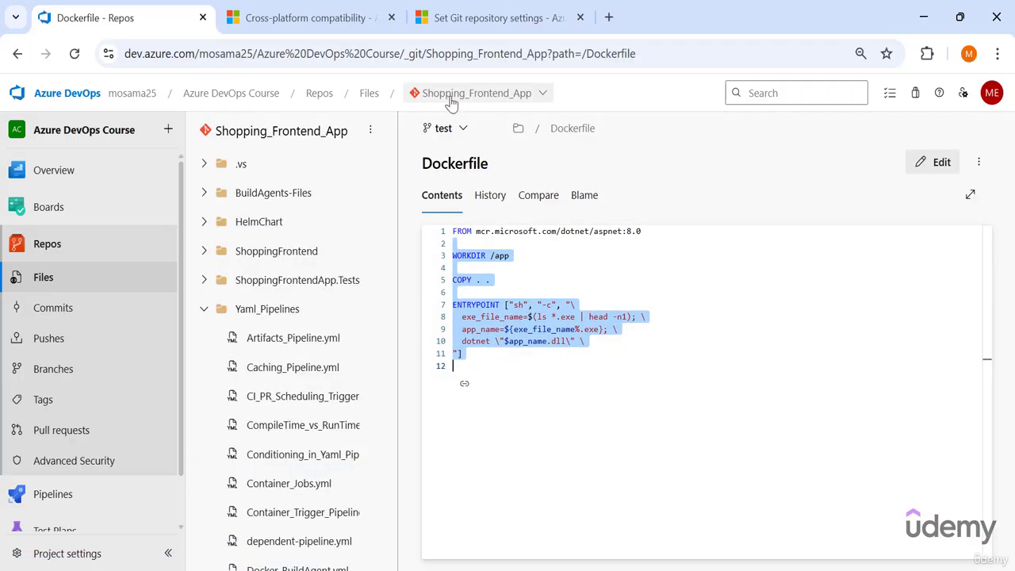